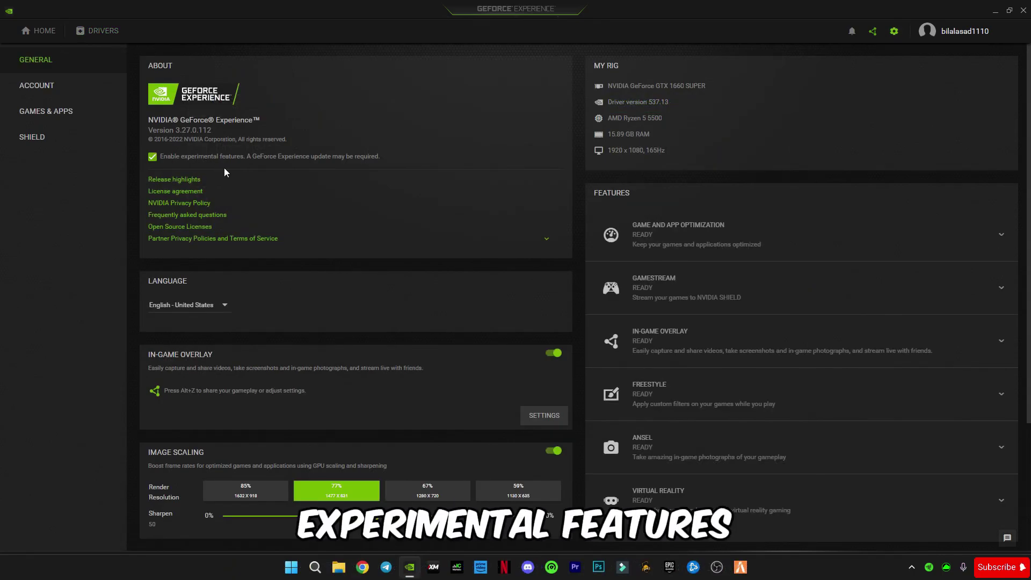
Confirm Desktop Notifications and automatic driver Downloads stay ticked in GeForce Experience General settings.
scroll(211, 380, down, 3)
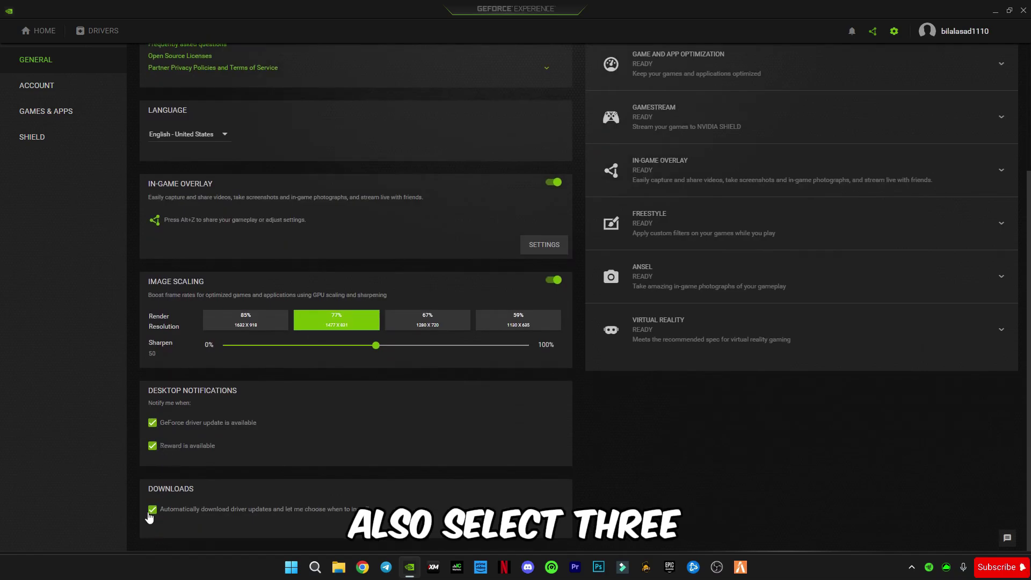
scroll(186, 492, up, 3)
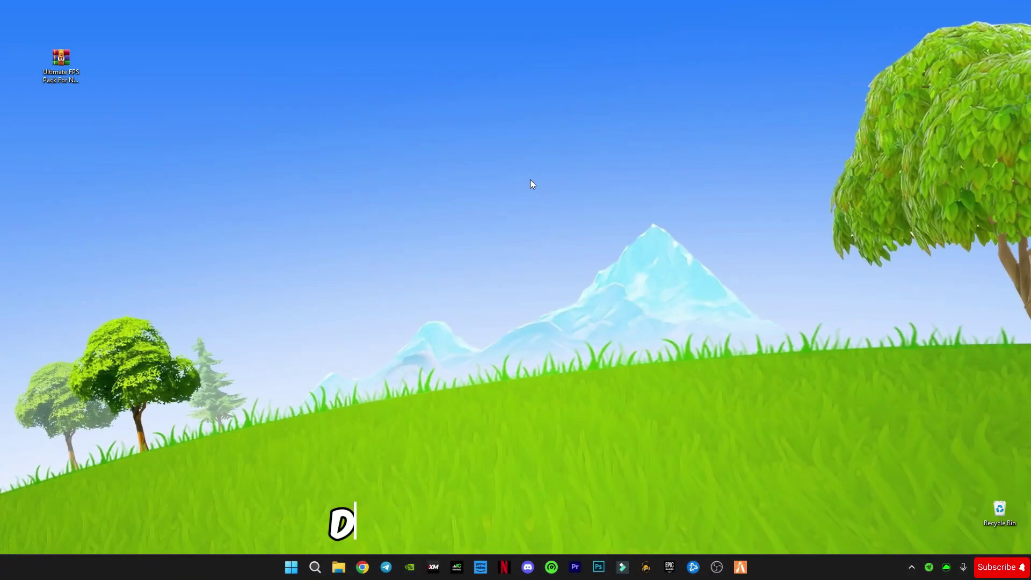
Launch NVIDIA Control Panel from the desktop's extended right-click menu.
right_click(530, 180)
click(594, 351)
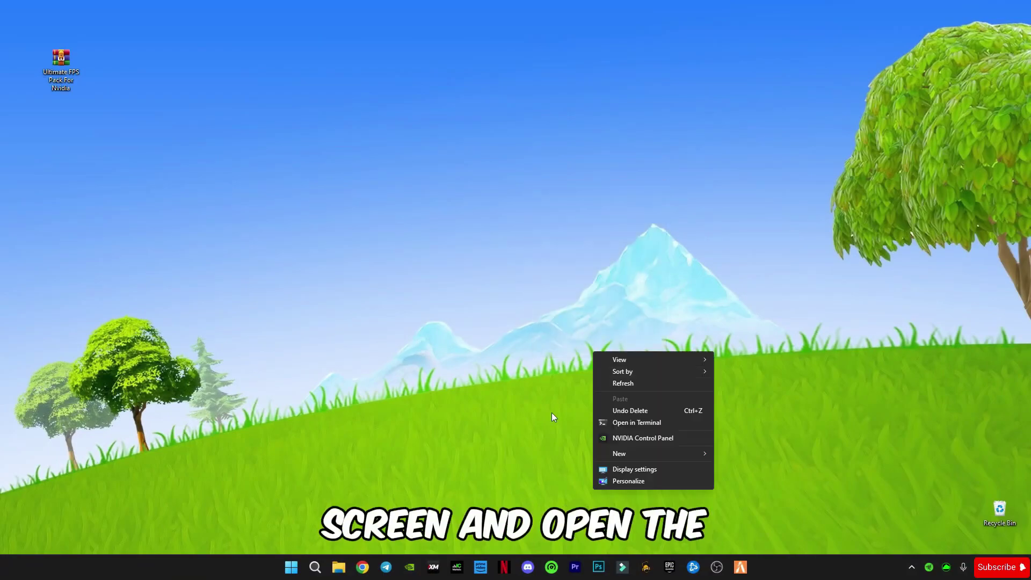
click(633, 438)
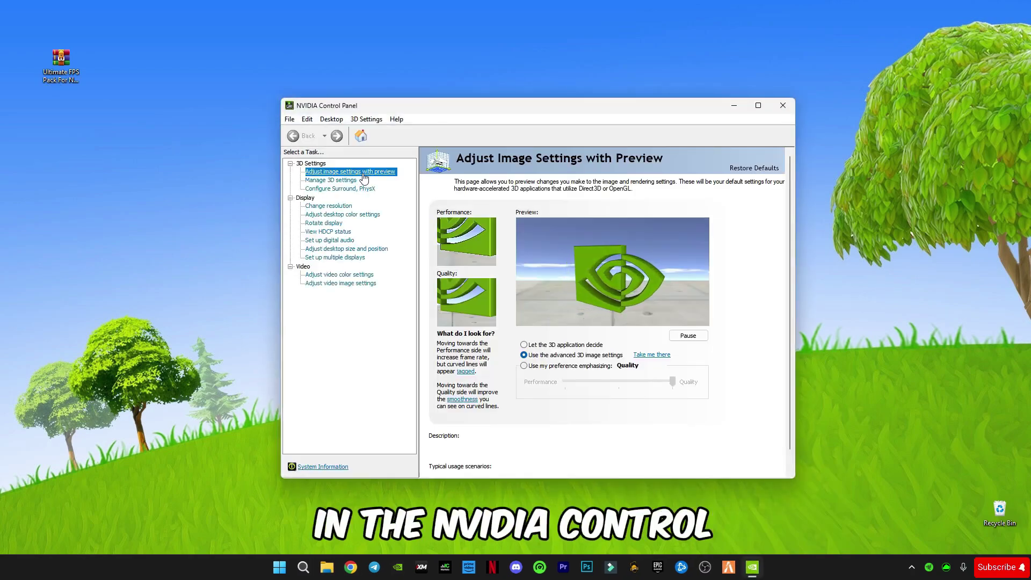
Switch image settings to 'Use the advanced 3D image settings' and apply.
click(530, 368)
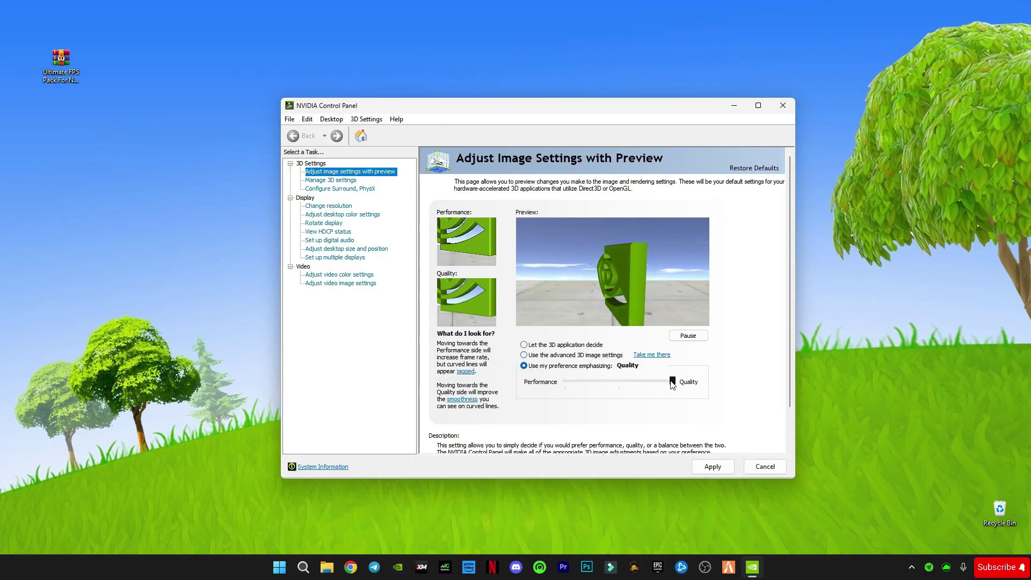
drag(674, 383, 559, 380)
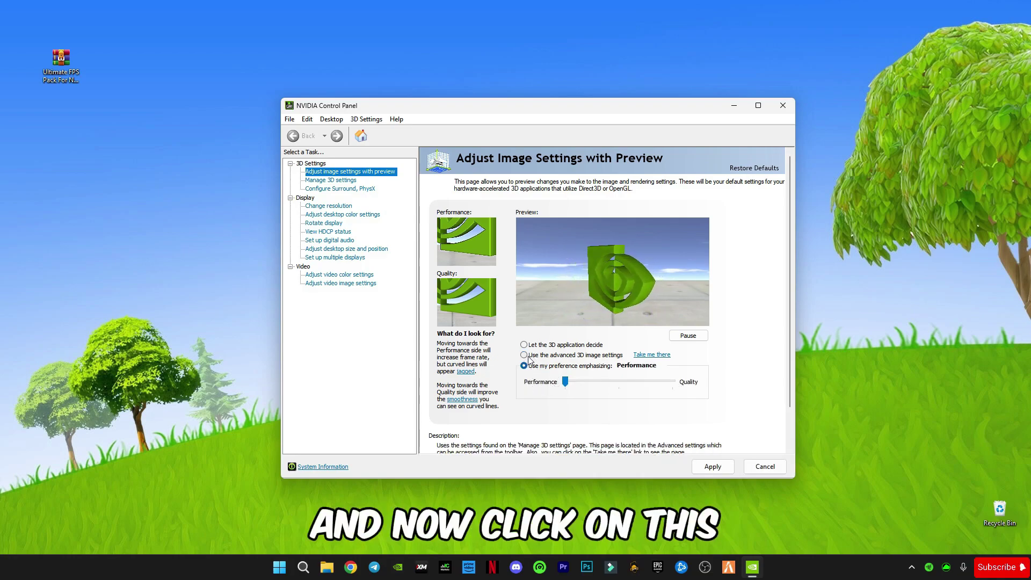
click(547, 359)
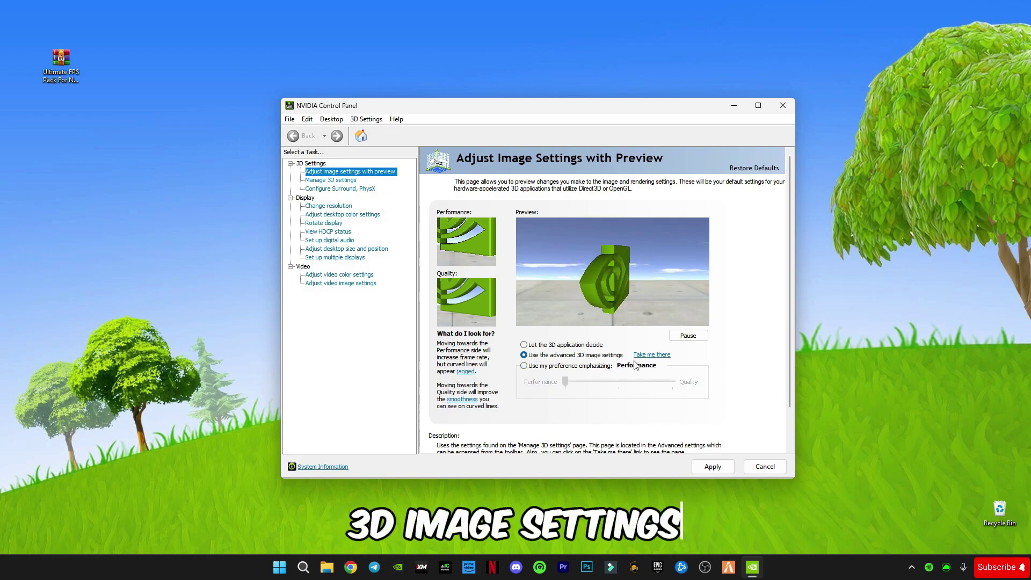
click(714, 466)
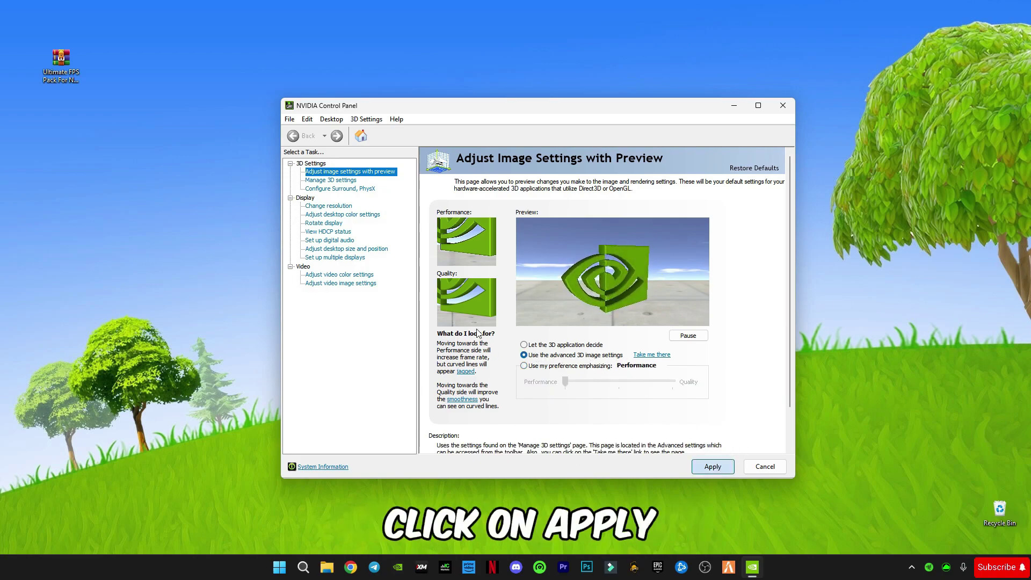
In Manage 3D settings Global Settings, set Antialiasing - Mode to Application-controlled.
click(338, 180)
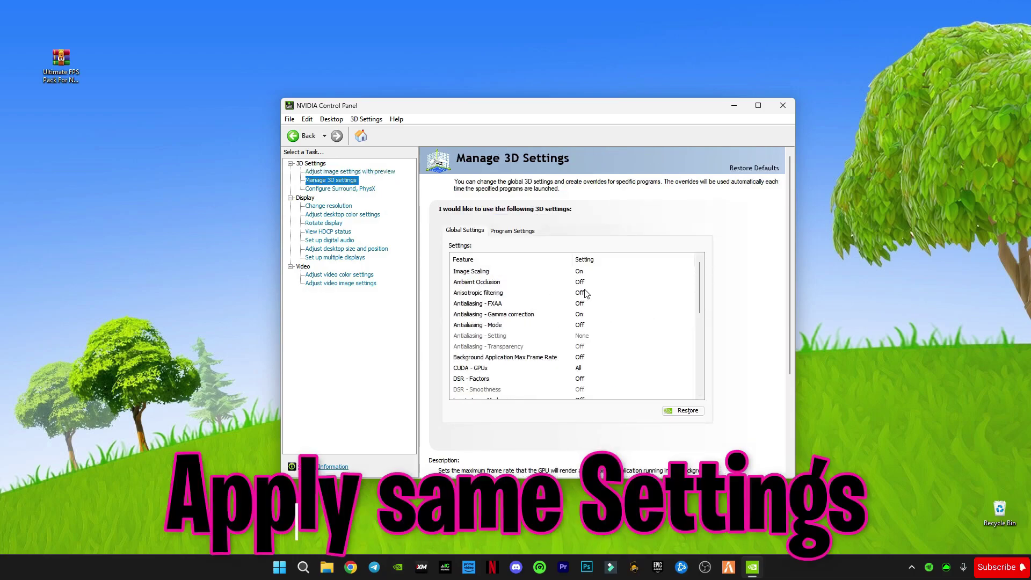
click(579, 271)
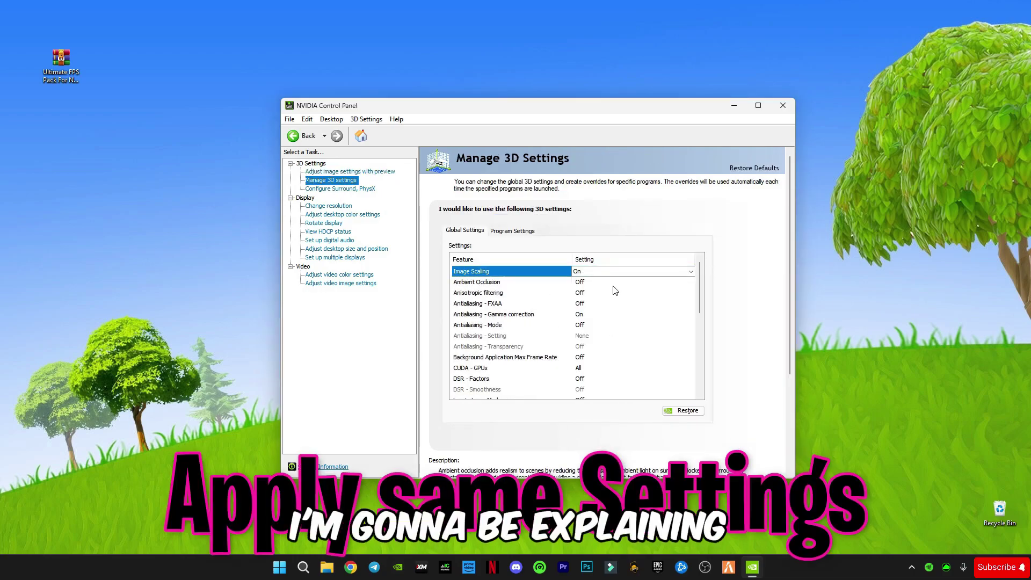
click(634, 271)
click(735, 422)
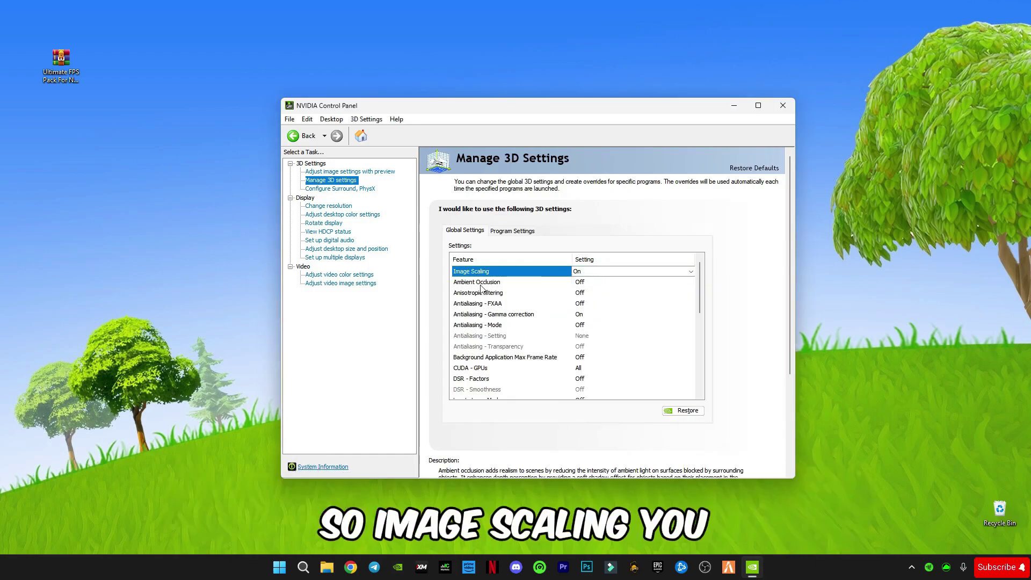
click(488, 283)
click(580, 304)
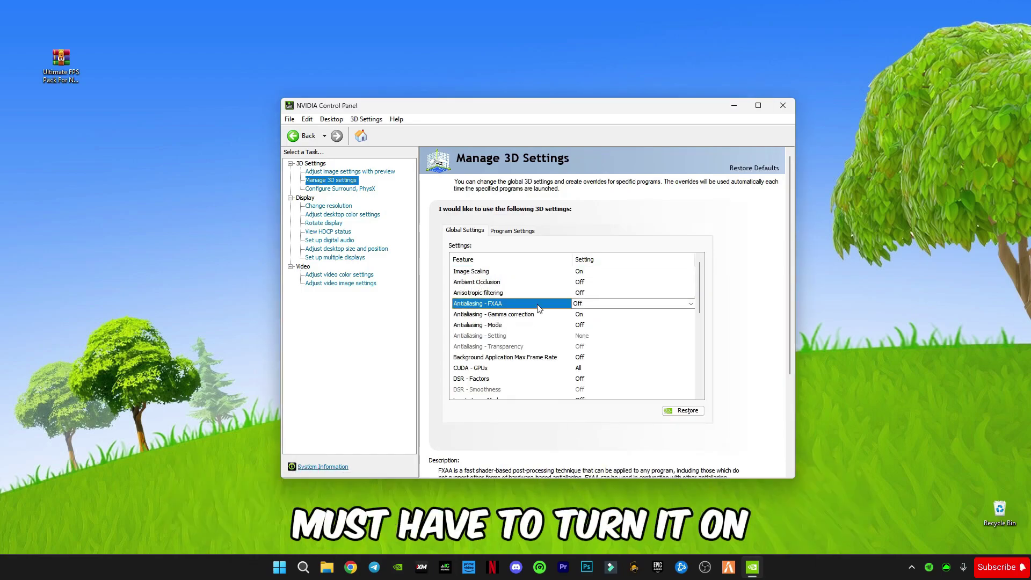
click(583, 317)
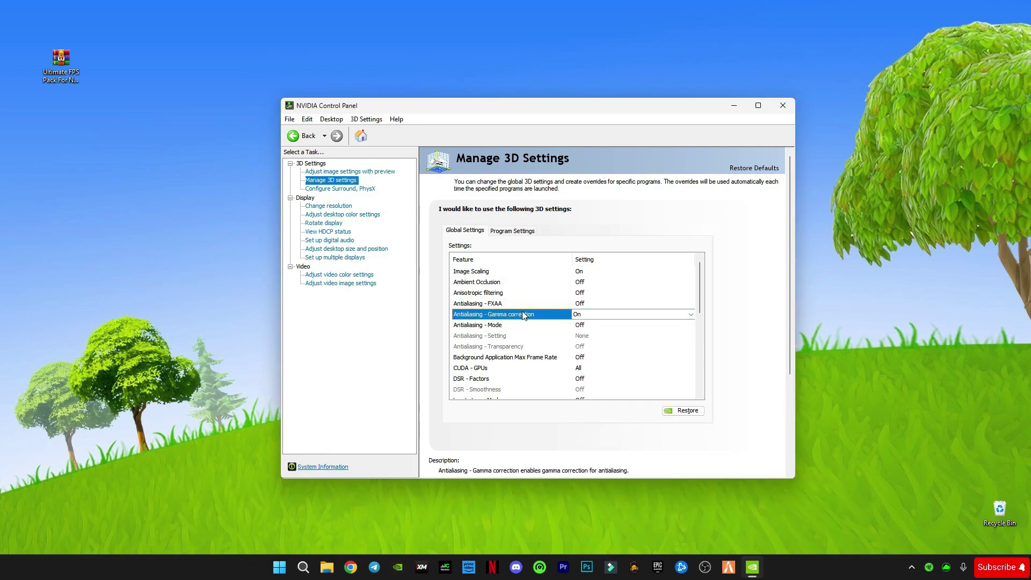
click(588, 326)
click(589, 325)
click(634, 336)
Turn the global Low Latency Mode On.
scroll(701, 316, down, 1)
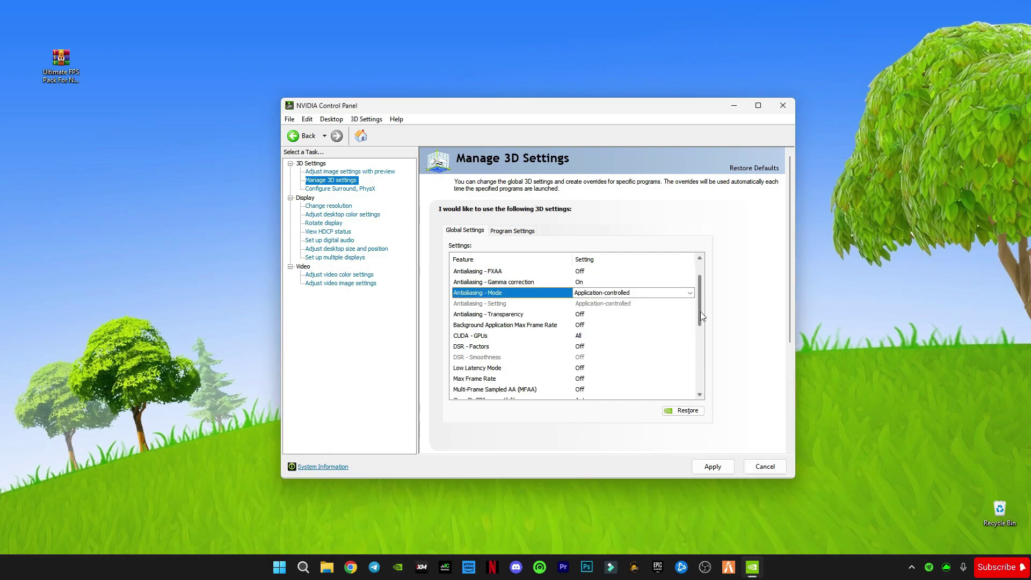
scroll(581, 332, down, 1)
click(591, 336)
click(591, 336)
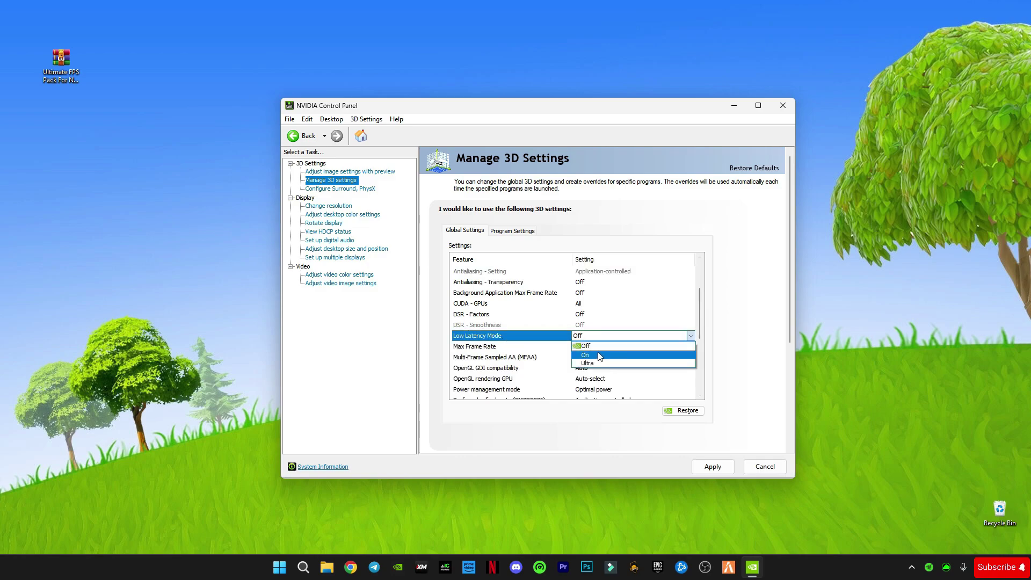
click(601, 357)
Set OpenGL GDI compatibility to Prefer performance, leaving Max Frame Rate unchanged.
scroll(595, 345, down, 1)
click(591, 336)
click(591, 336)
click(493, 352)
click(588, 358)
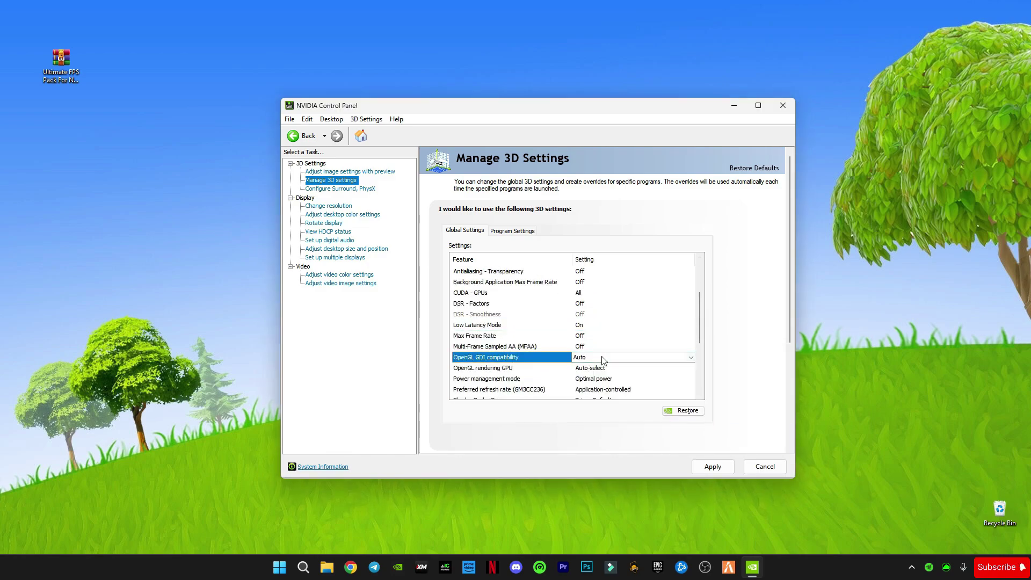
click(588, 358)
click(611, 379)
scroll(591, 333, down, 4)
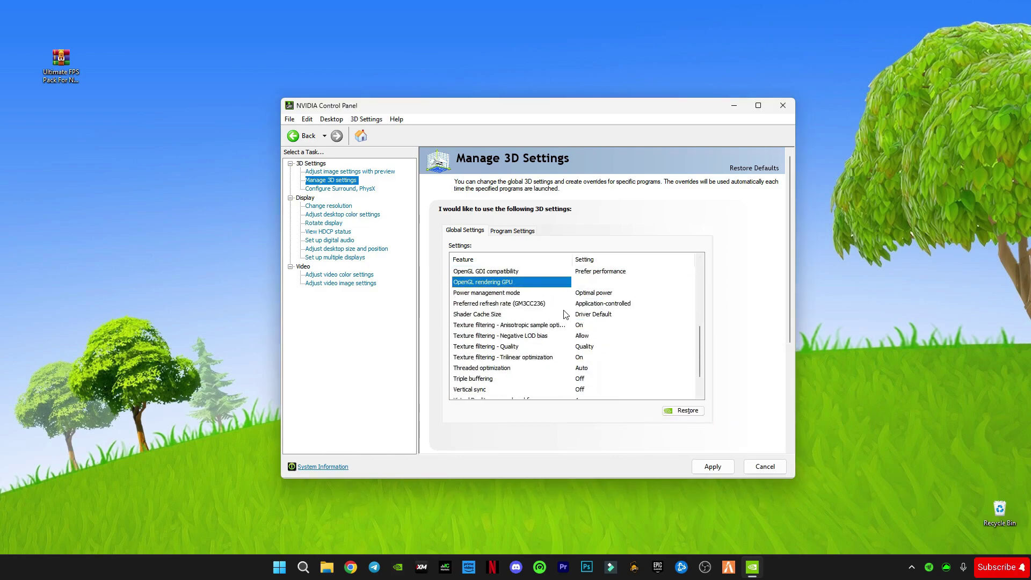
scroll(700, 371, down, 1)
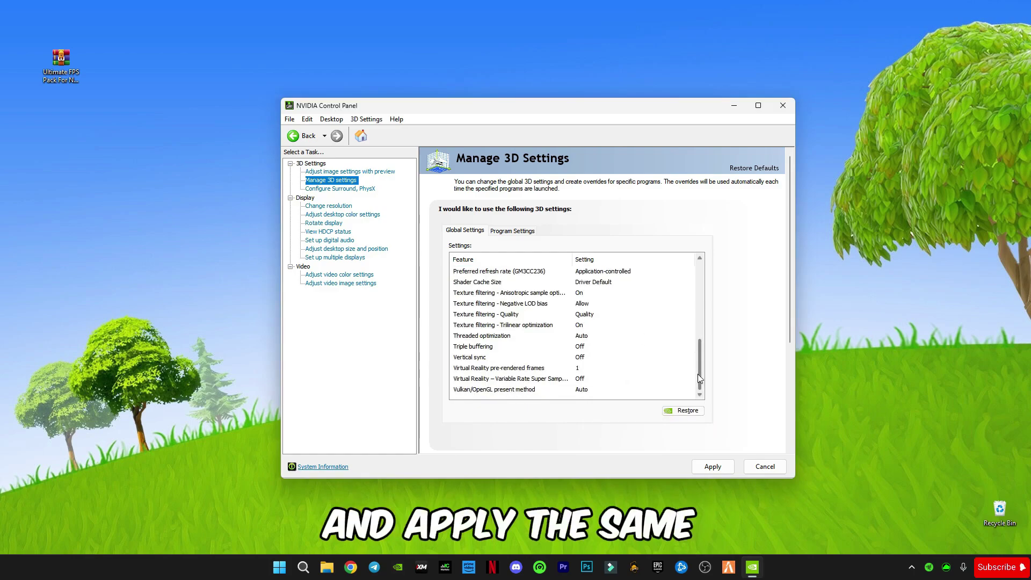
scroll(698, 366, up, 2)
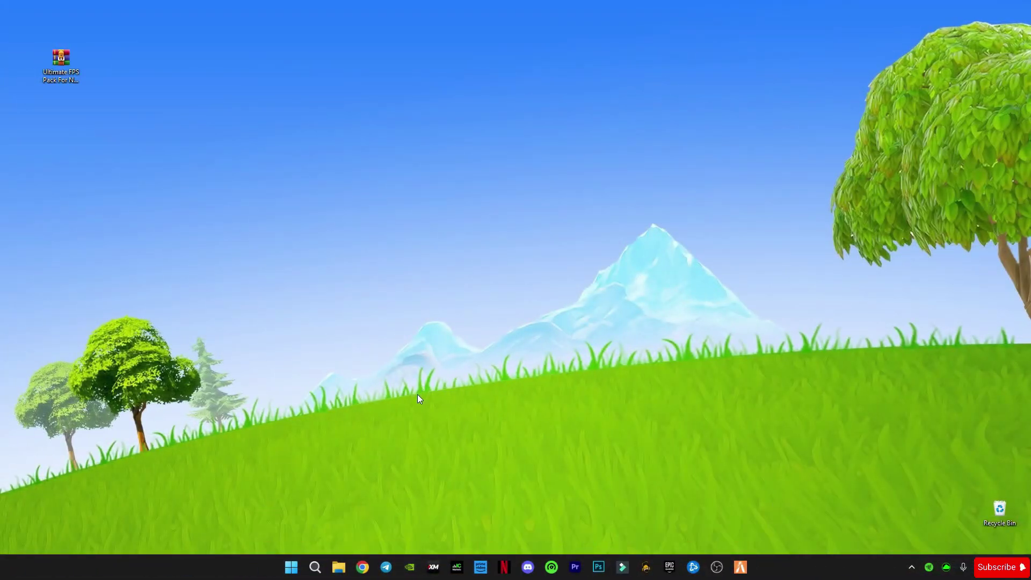
Turn Game Mode on in Windows Settings under Gaming.
click(292, 569)
click(645, 252)
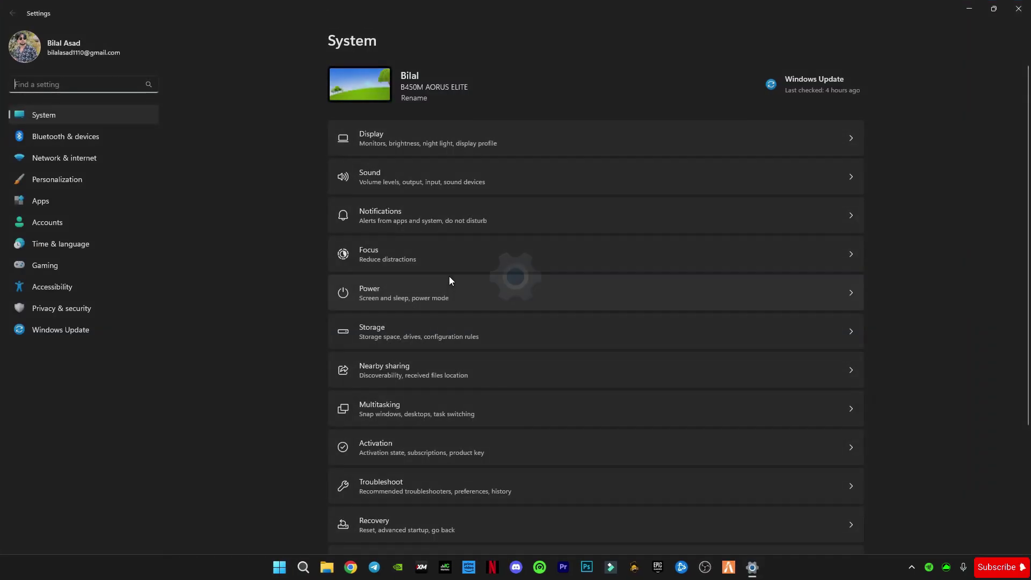
click(47, 266)
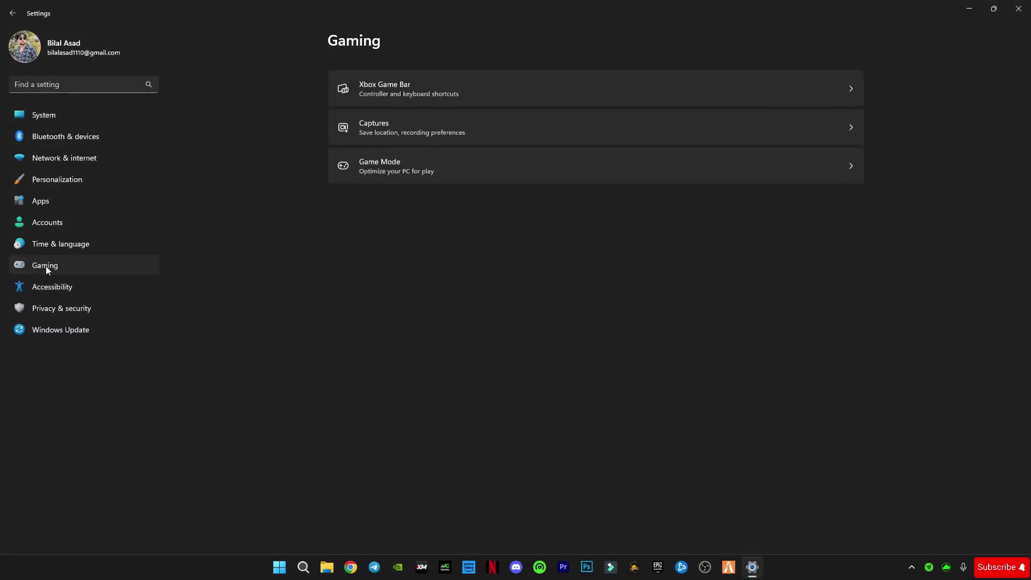
click(419, 80)
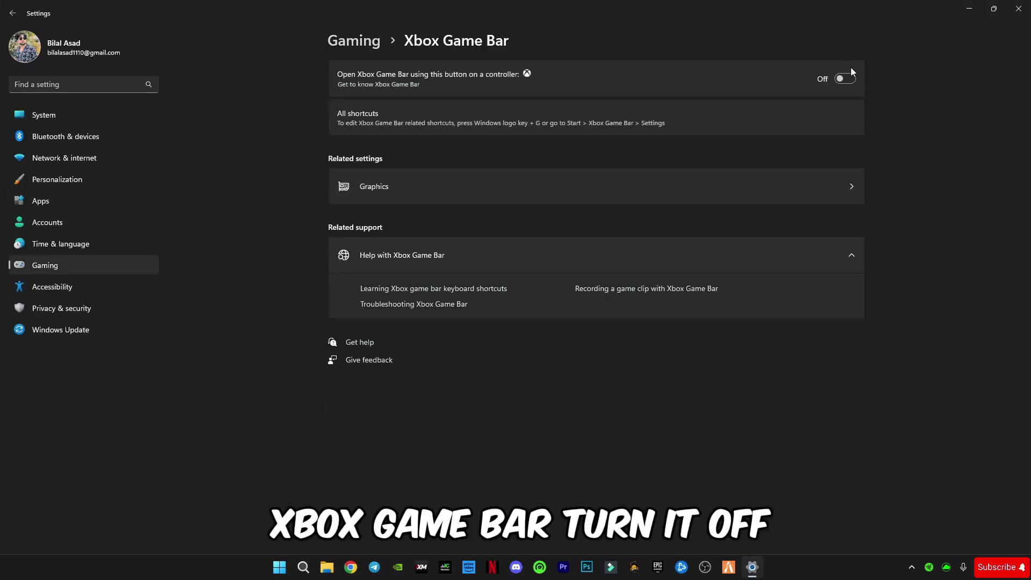
click(378, 42)
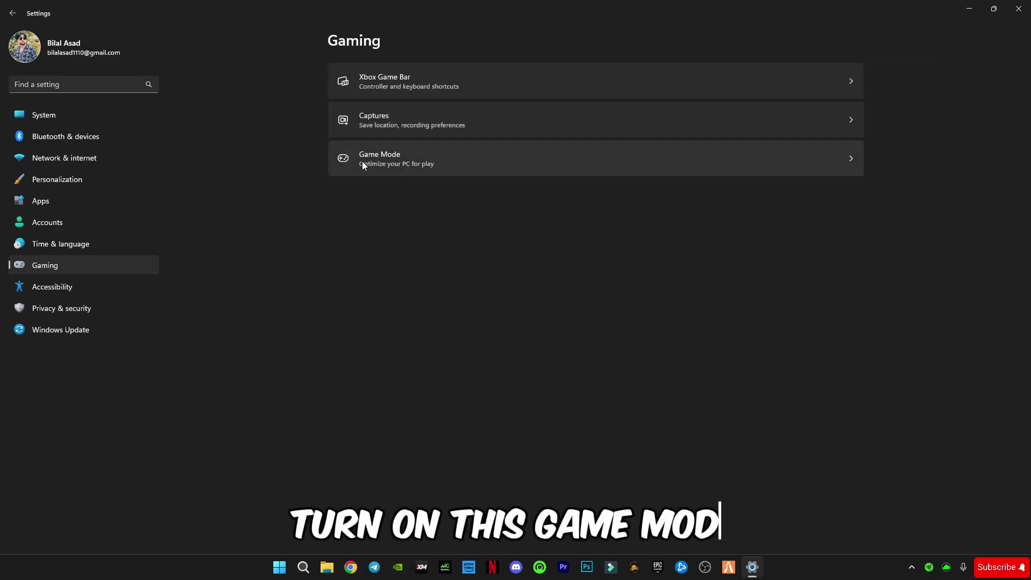
click(381, 155)
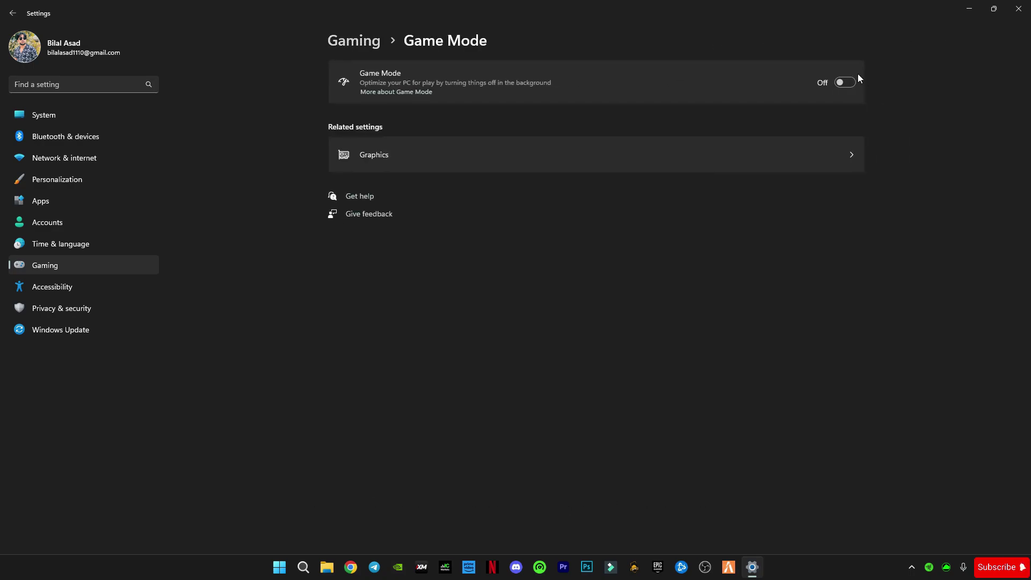
click(839, 81)
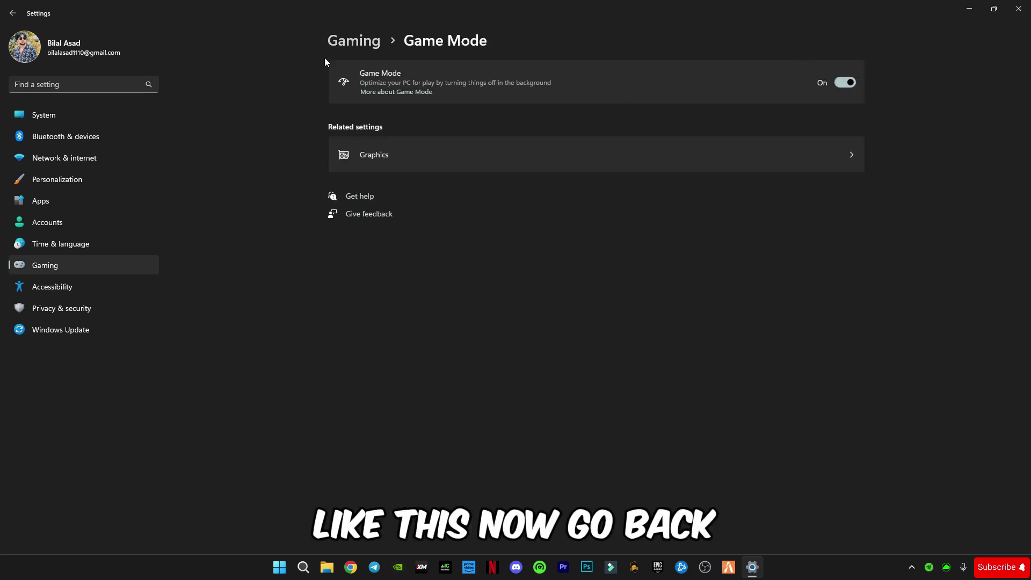
Search Settings for 'notifi' and open the notifications settings.
key(alt+Left)
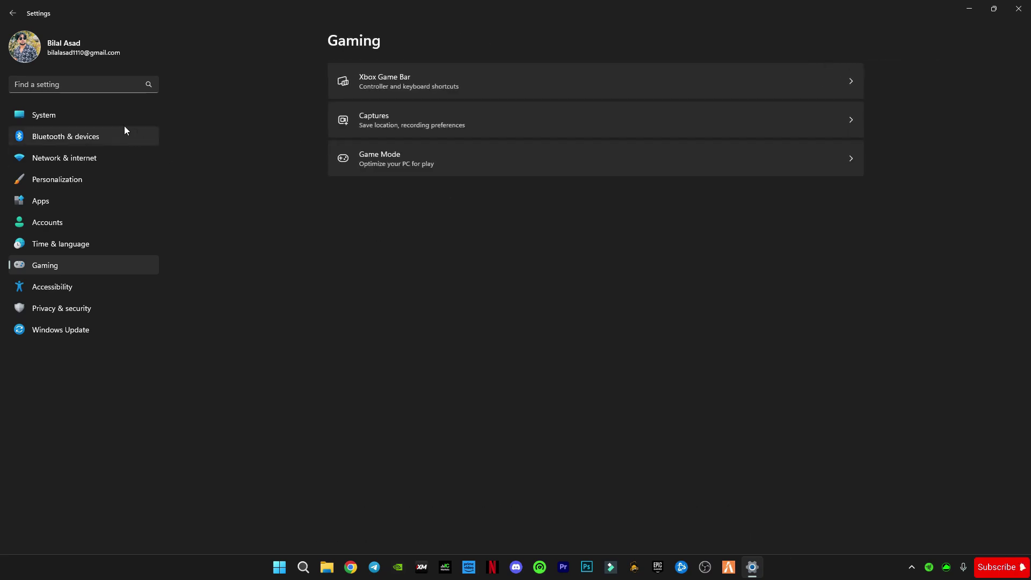
click(92, 79)
text(noti)
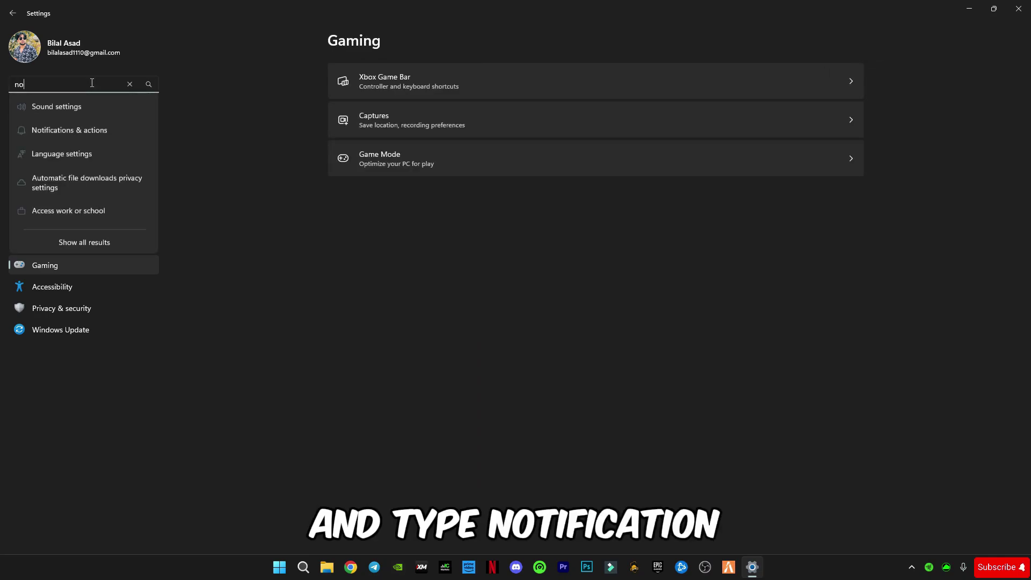
text(fi)
click(85, 106)
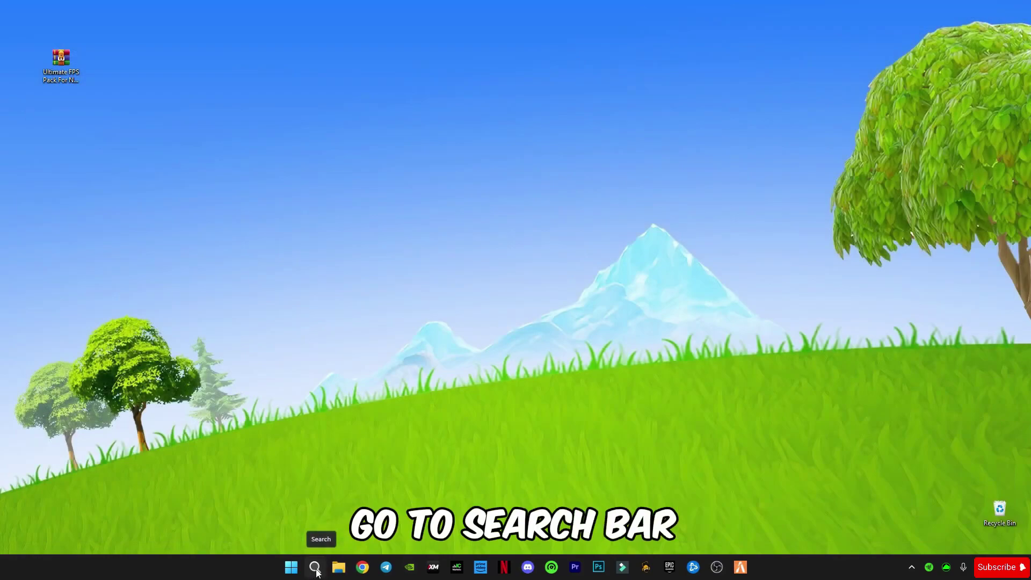
Search 'power' and open the power plan editor, keeping display and sleep at Never.
click(315, 568)
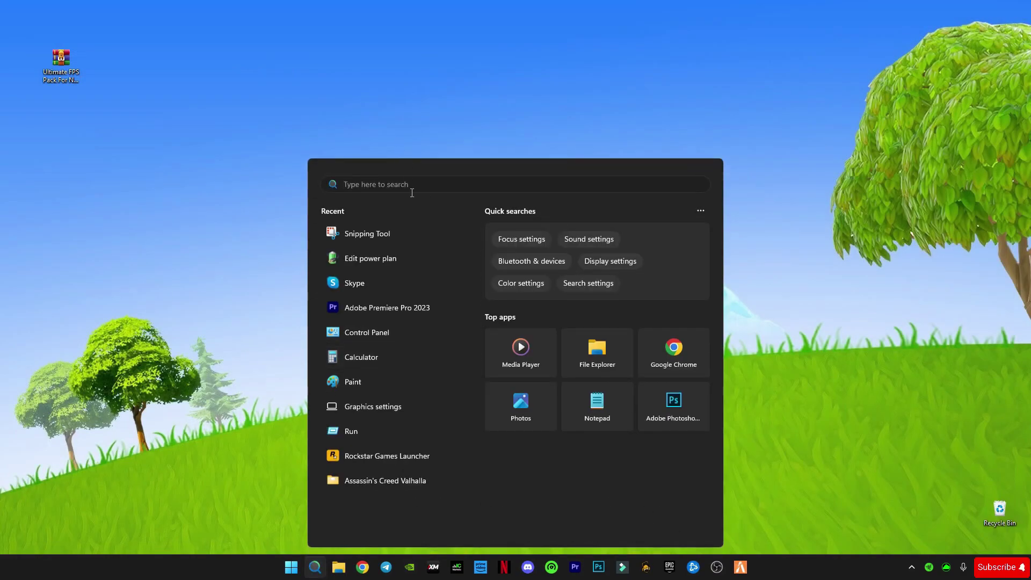
text(power)
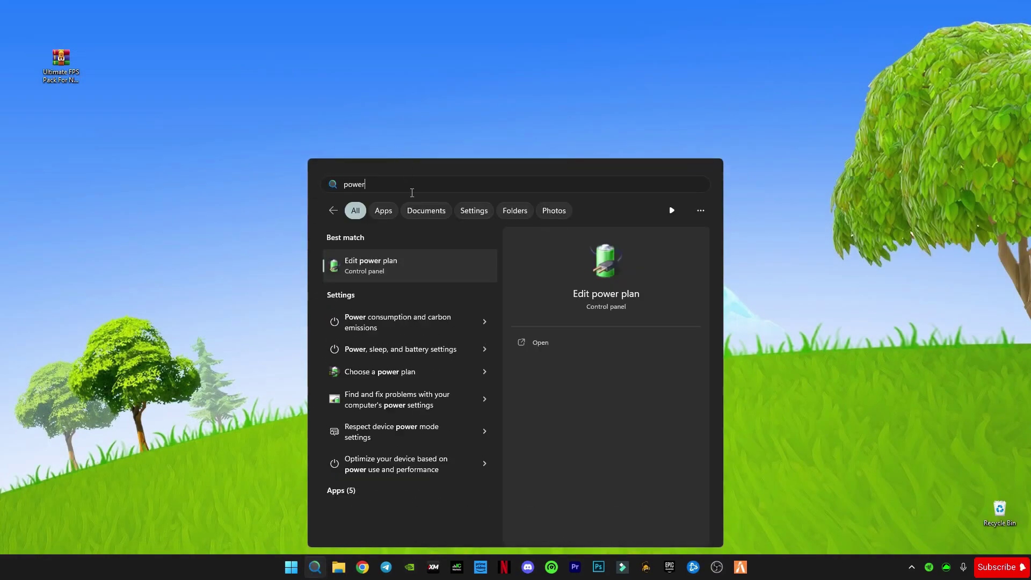
click(353, 266)
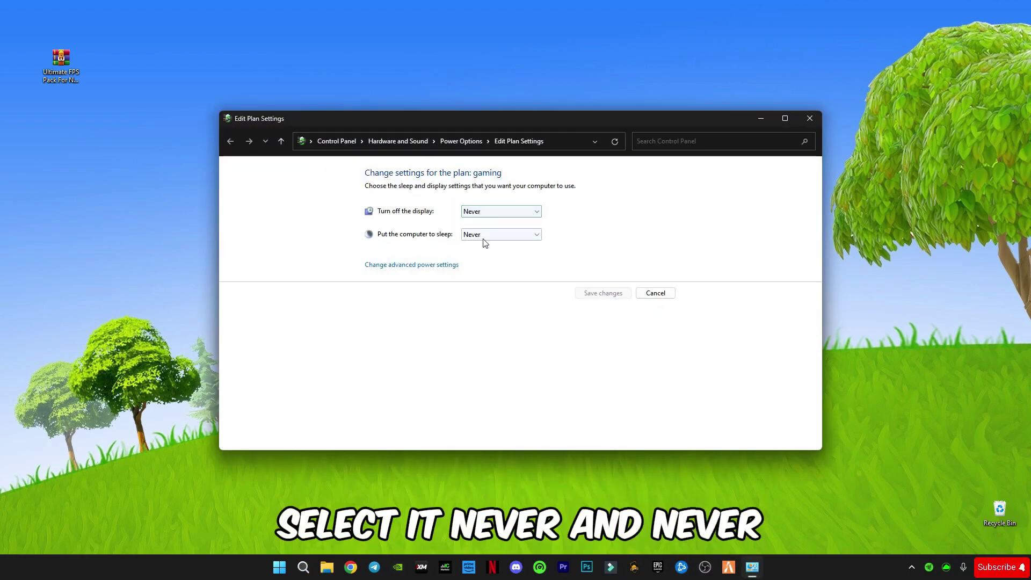
Set Maximum processor state to 100% in advanced power settings and close the power windows.
click(404, 266)
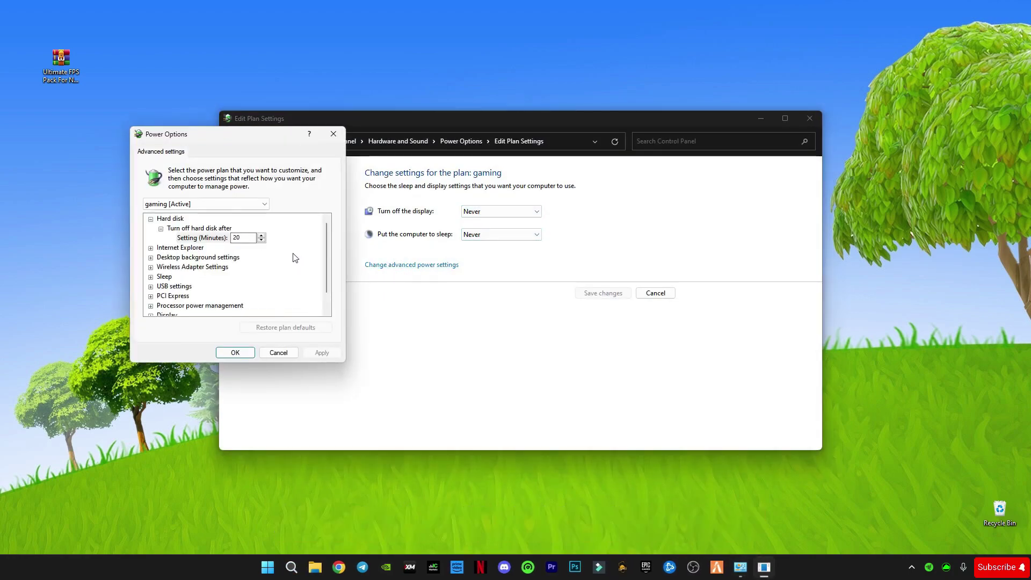
drag(327, 252, 327, 266)
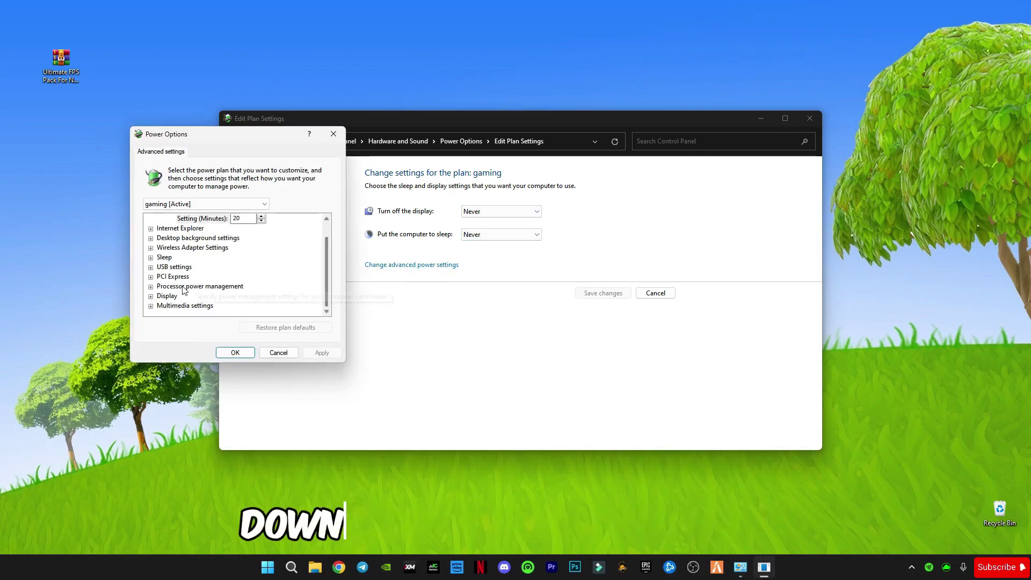
click(151, 287)
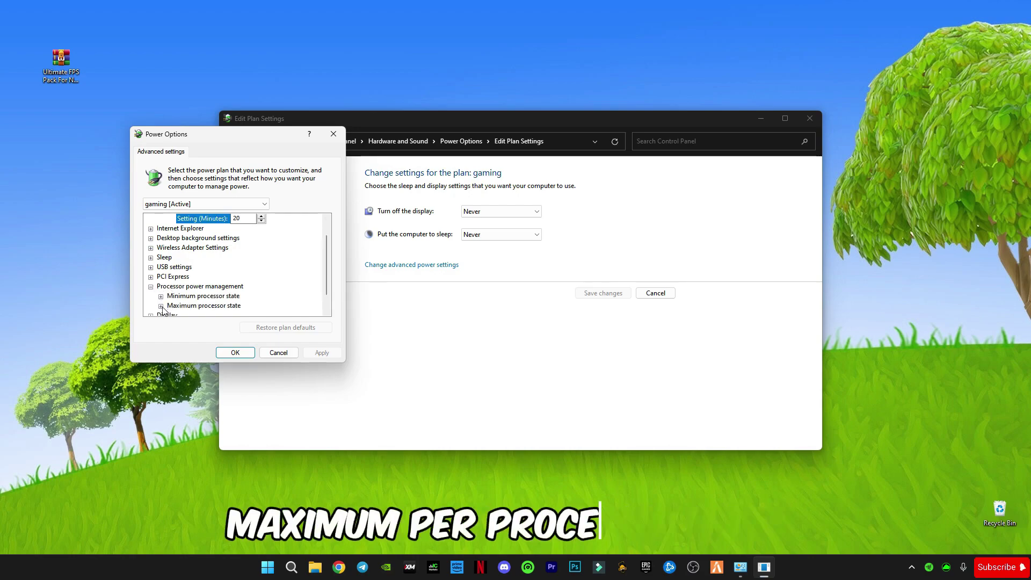
click(162, 307)
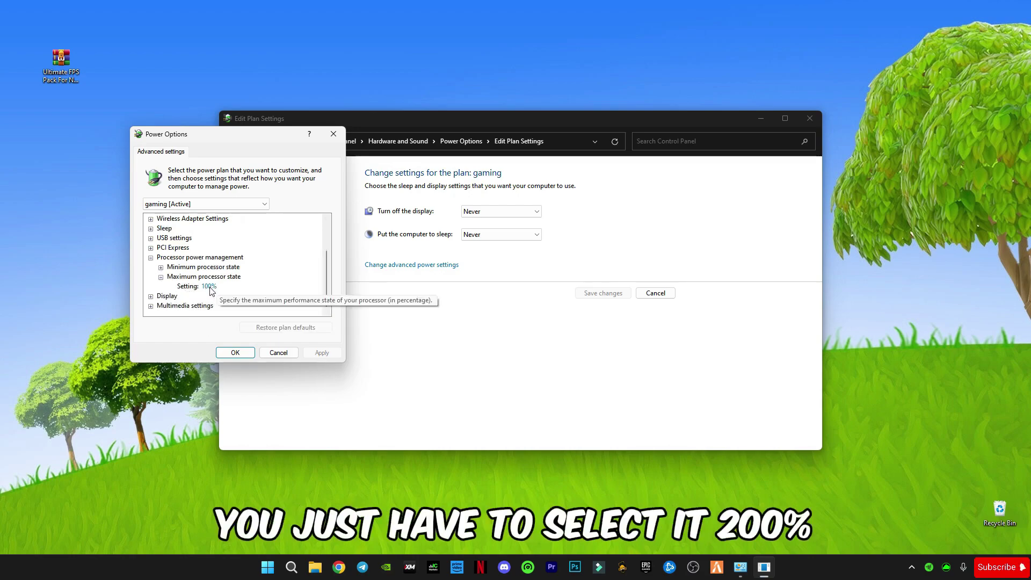
click(235, 353)
click(811, 119)
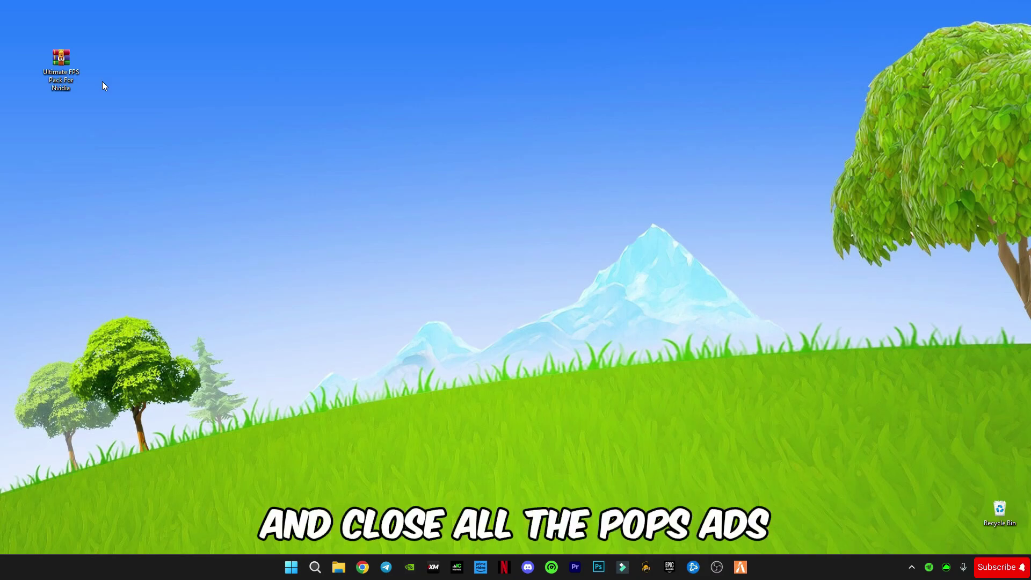
Extract the Ultimate FPS Pack For Nvidia archive onto the desktop with Extract Here.
right_click(70, 56)
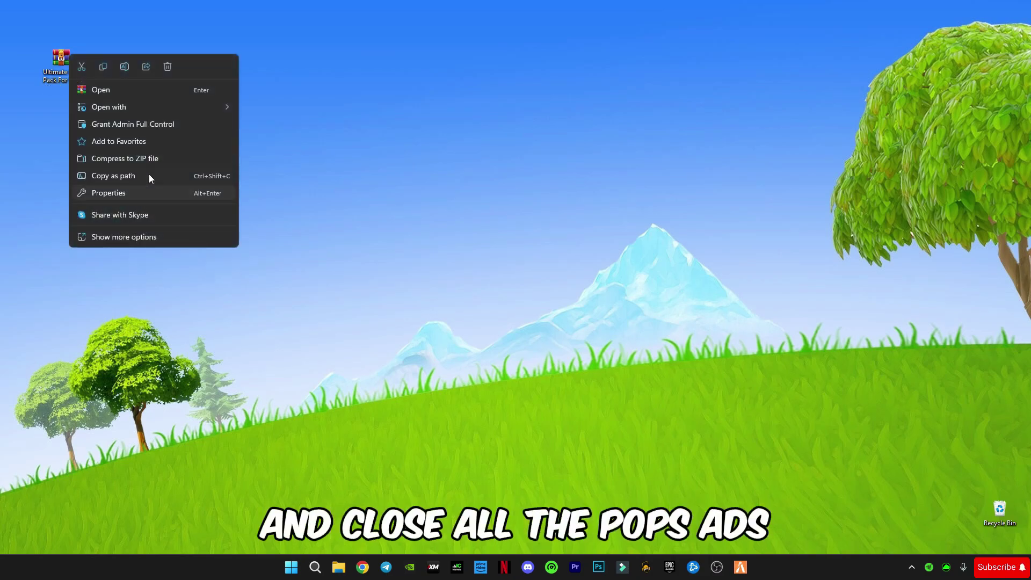
click(114, 240)
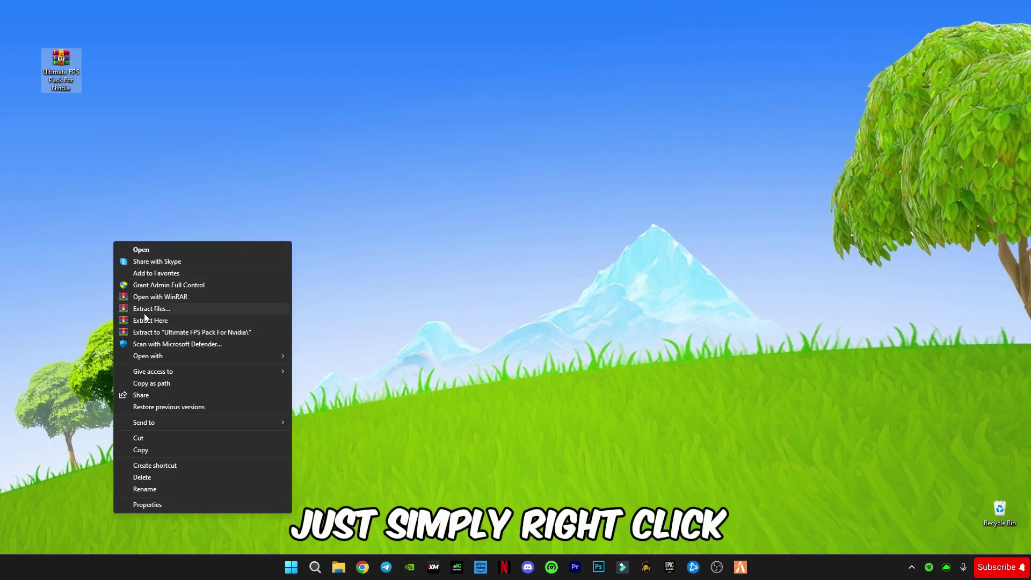
click(151, 320)
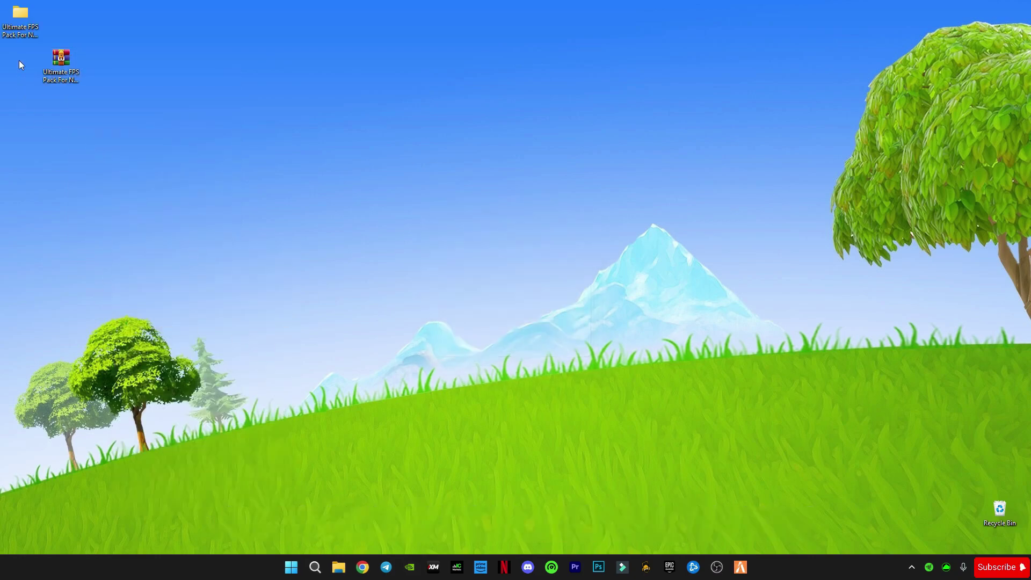
Import the Disable Hibernate registry tweak from 1-Registry Optimizations' Hibernate folder.
double_click(30, 21)
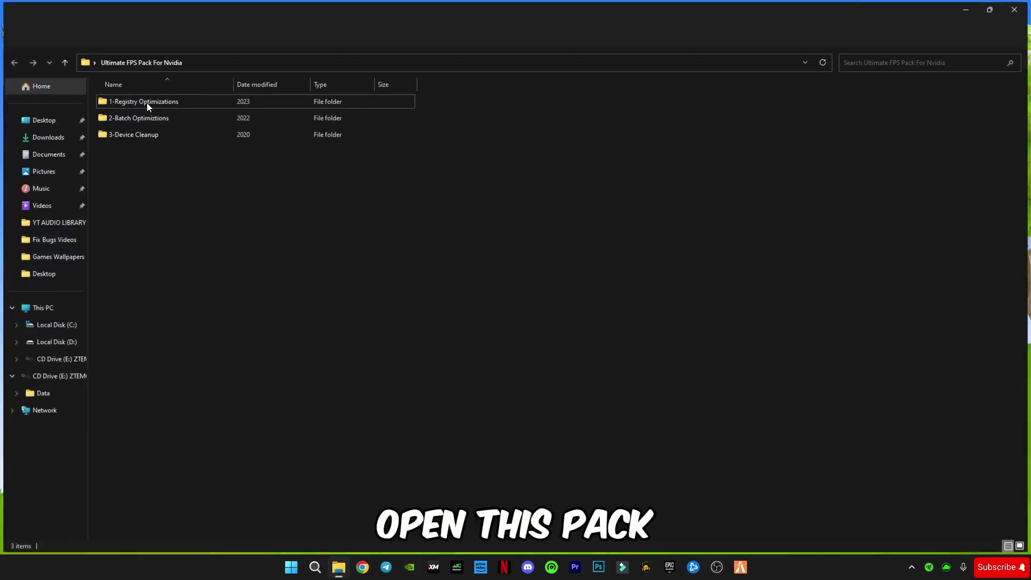
drag(174, 199, 143, 216)
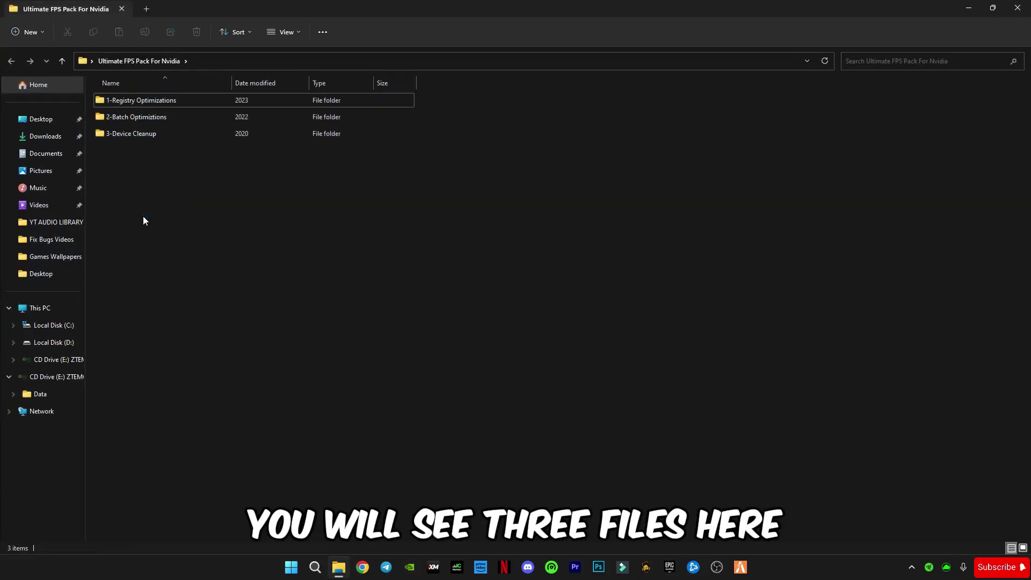
click(134, 133)
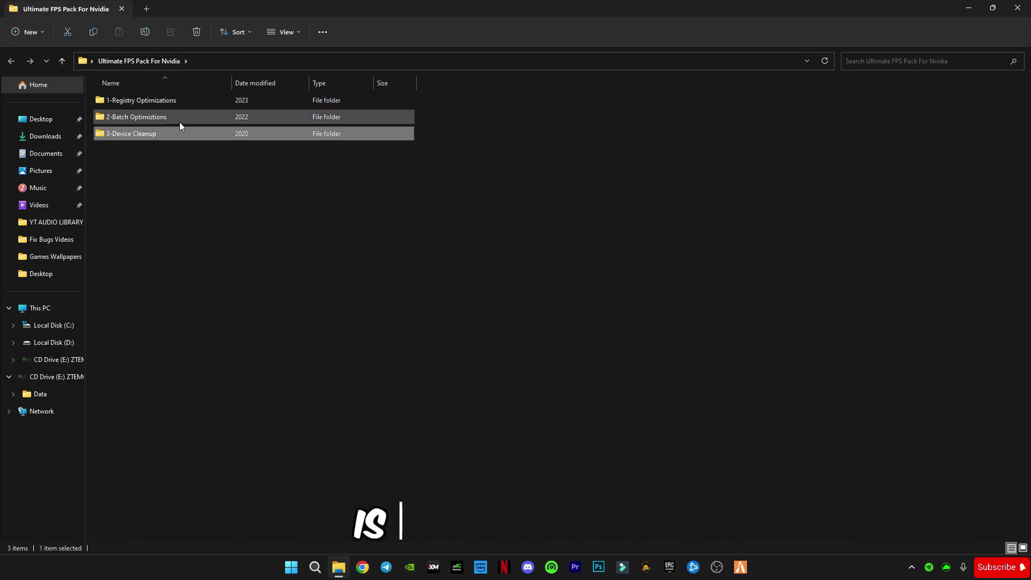
click(137, 105)
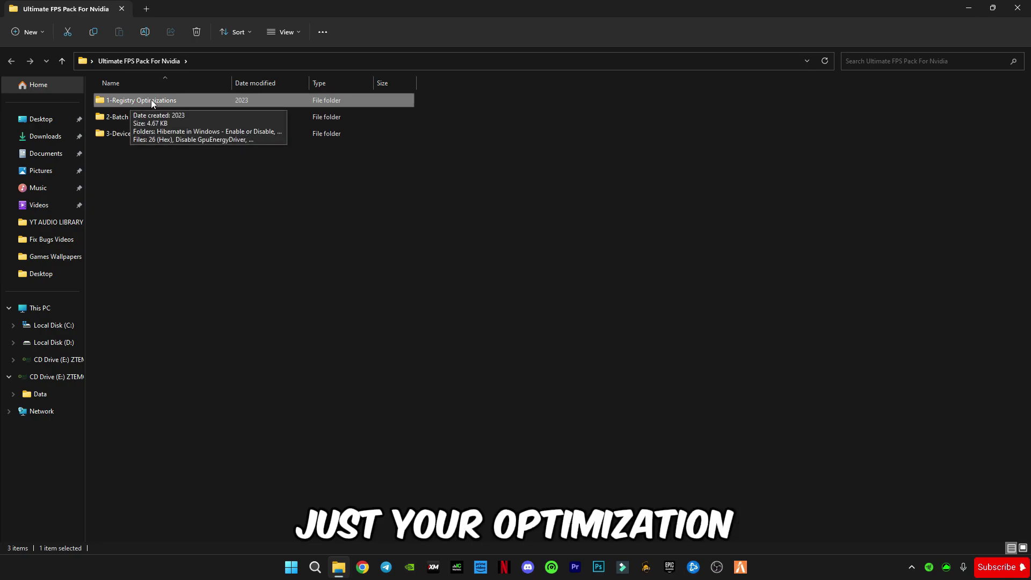
double_click(150, 101)
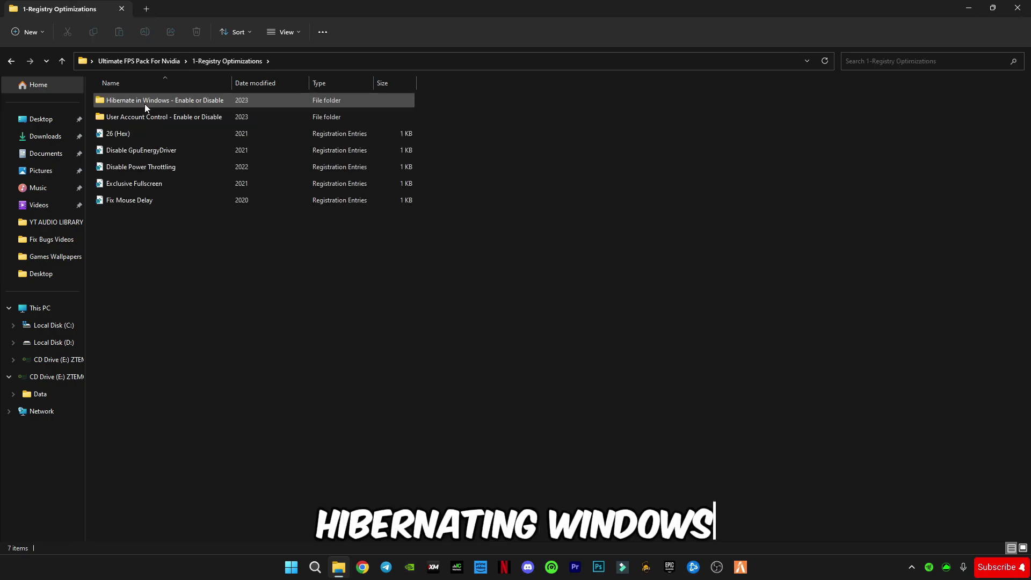
double_click(150, 103)
click(135, 102)
double_click(134, 102)
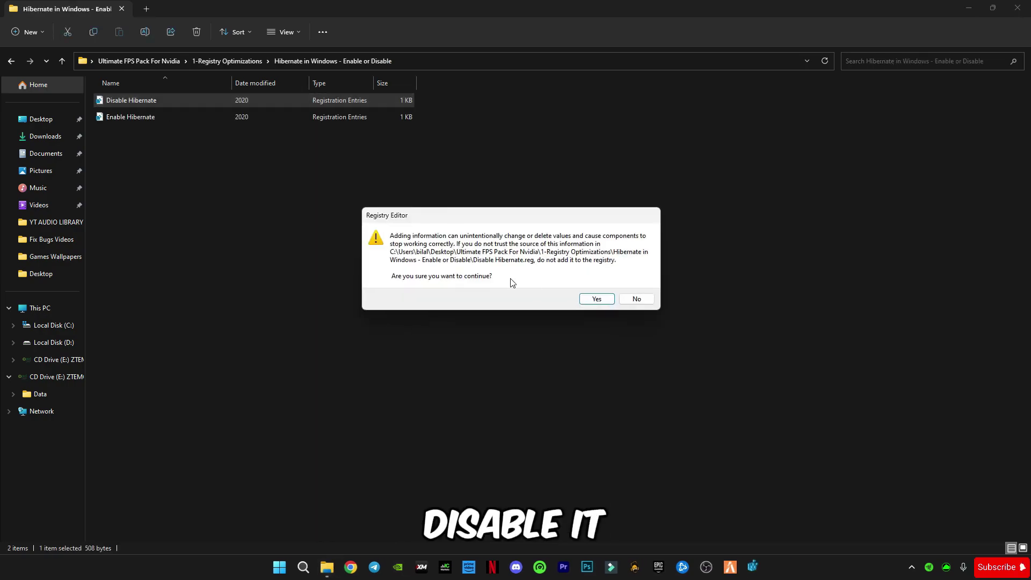
click(585, 293)
Import the Disable User Account Control registry file, then return to 1-Registry Optimizations.
click(11, 60)
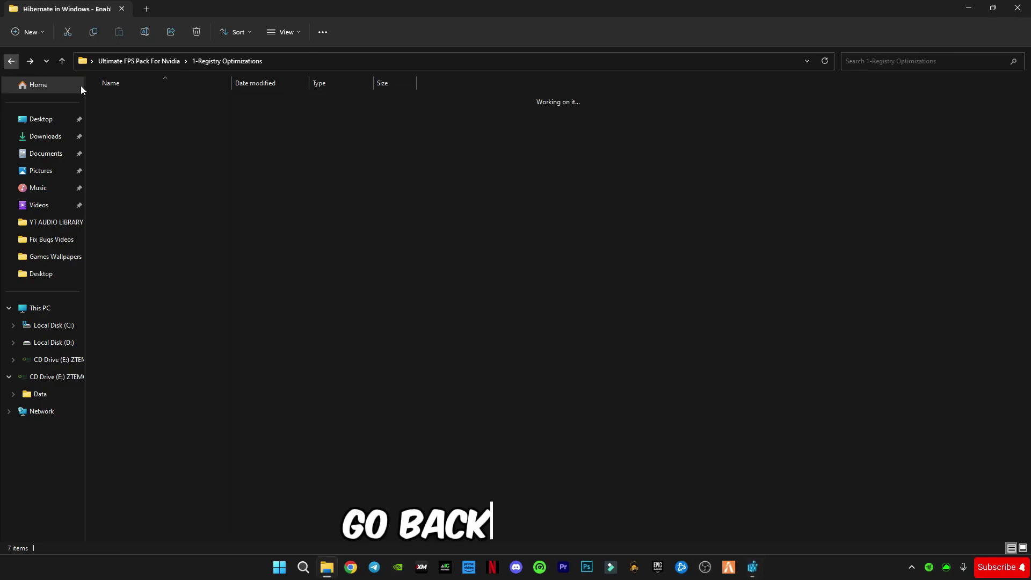
click(134, 117)
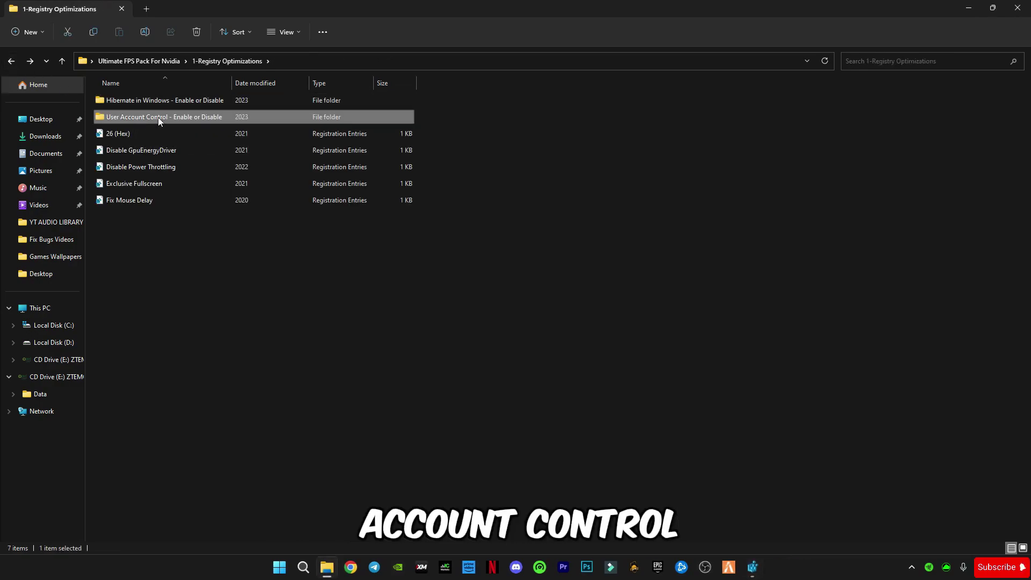
double_click(158, 117)
click(143, 106)
double_click(143, 107)
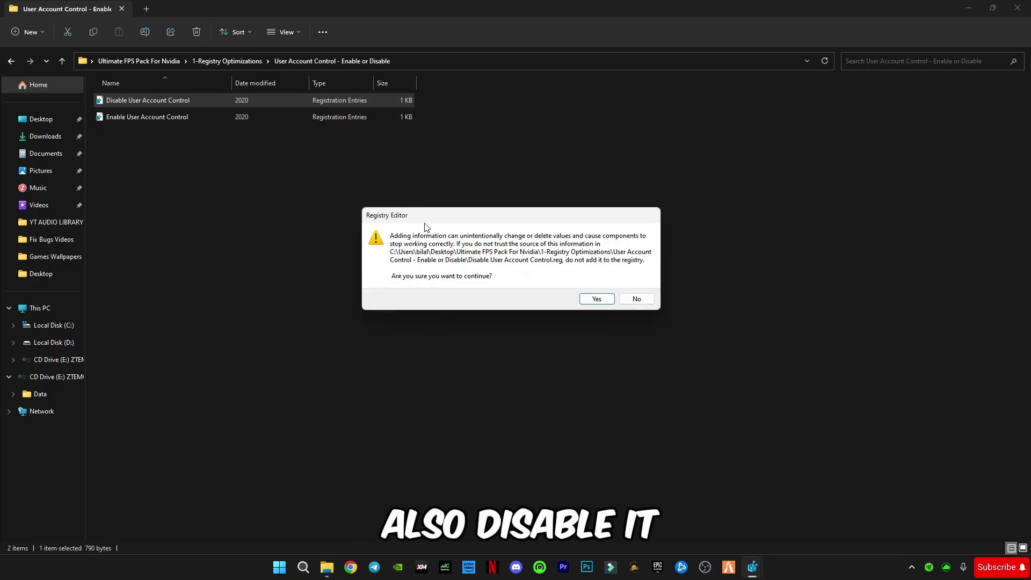
click(597, 298)
click(628, 286)
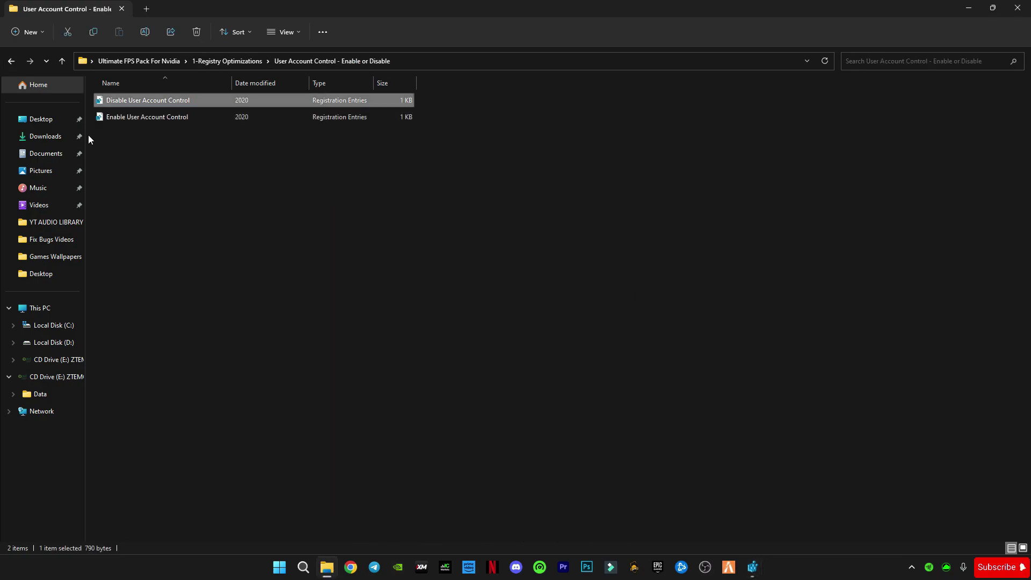
click(12, 61)
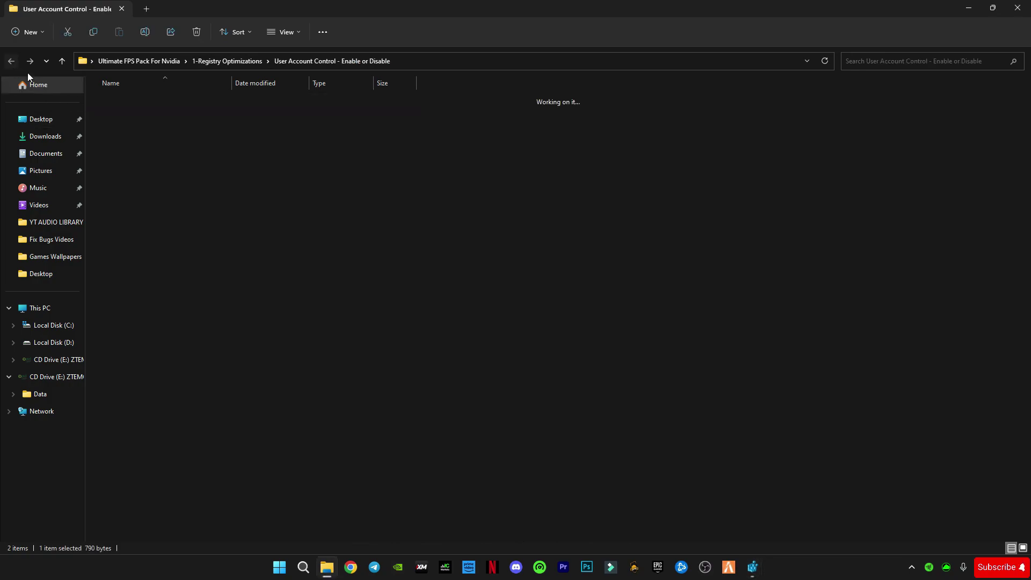
click(134, 133)
Import the 26 (Hex) and Disable GpuEnergyDriver registry files, confirming each.
click(143, 113)
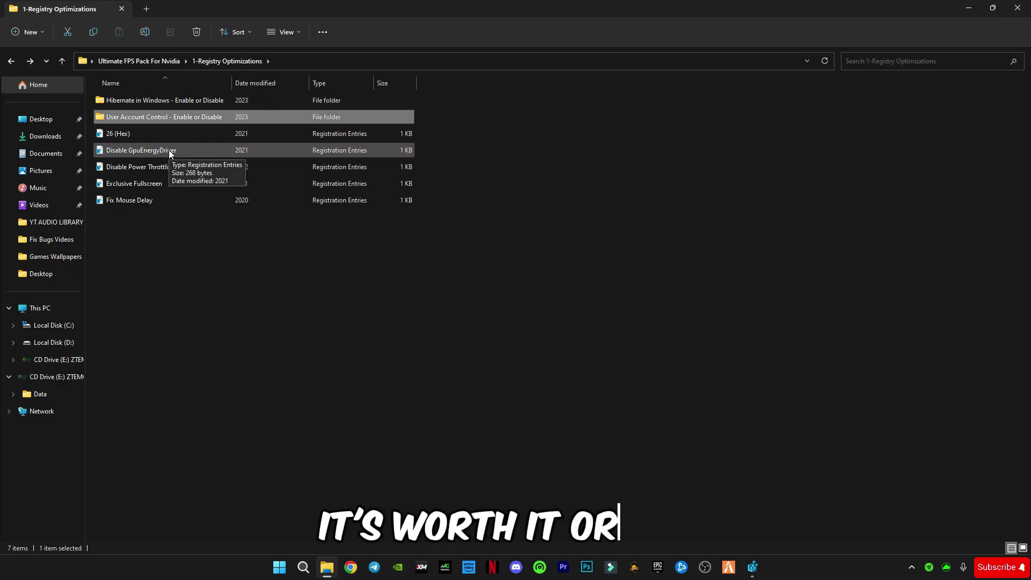
click(123, 134)
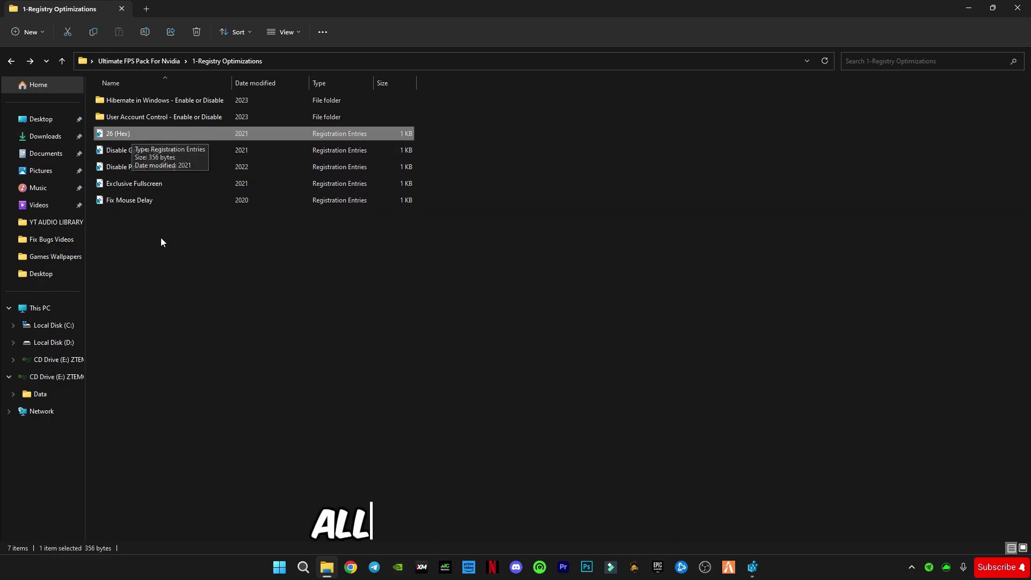
drag(160, 237, 131, 133)
double_click(134, 133)
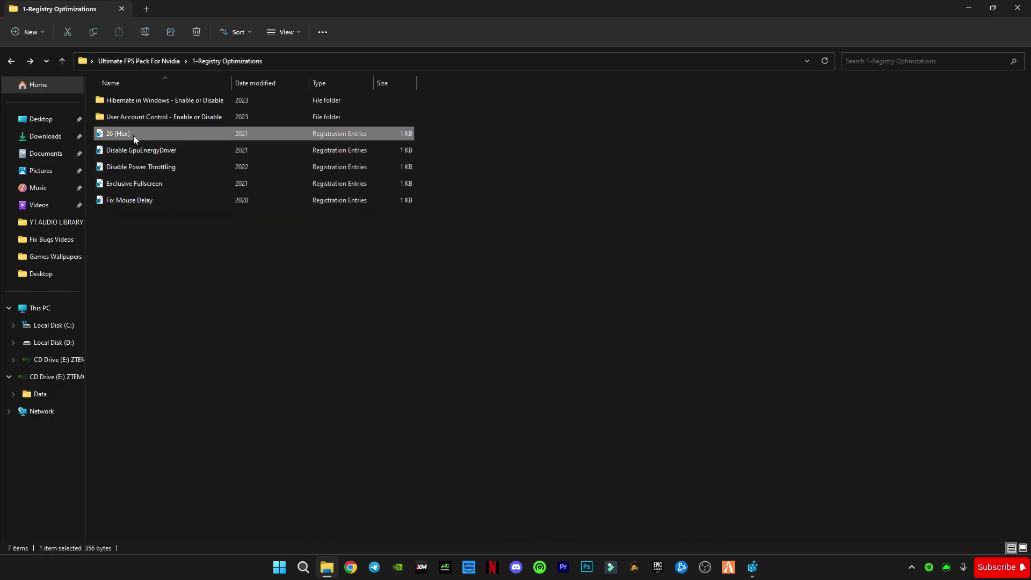
click(593, 297)
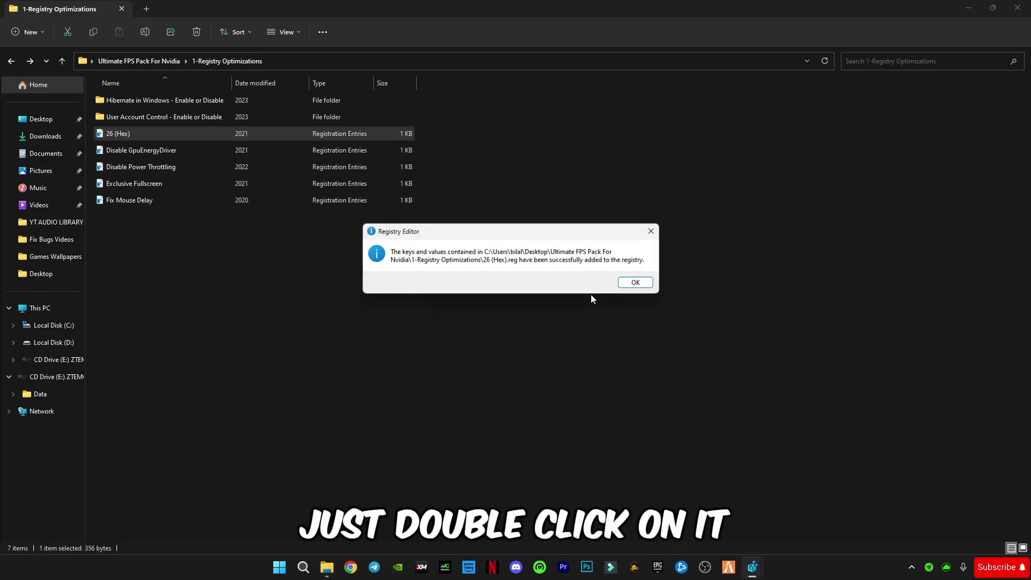
click(634, 283)
double_click(169, 151)
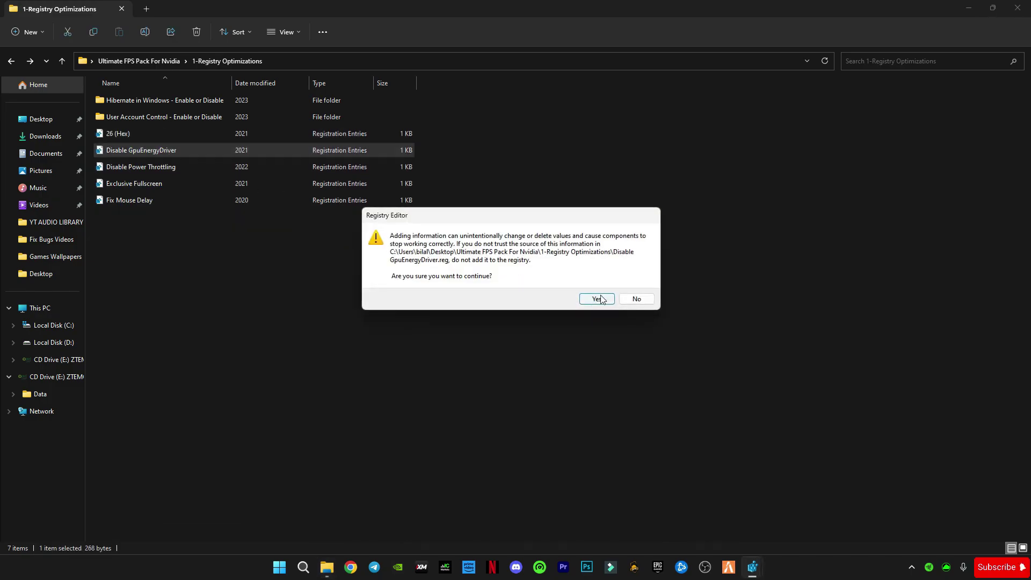
click(597, 299)
click(637, 285)
Import the Power Throttling, Exclusive Fullscreen and Fix Mouse Delay tweaks, then return to the pack folder.
double_click(150, 168)
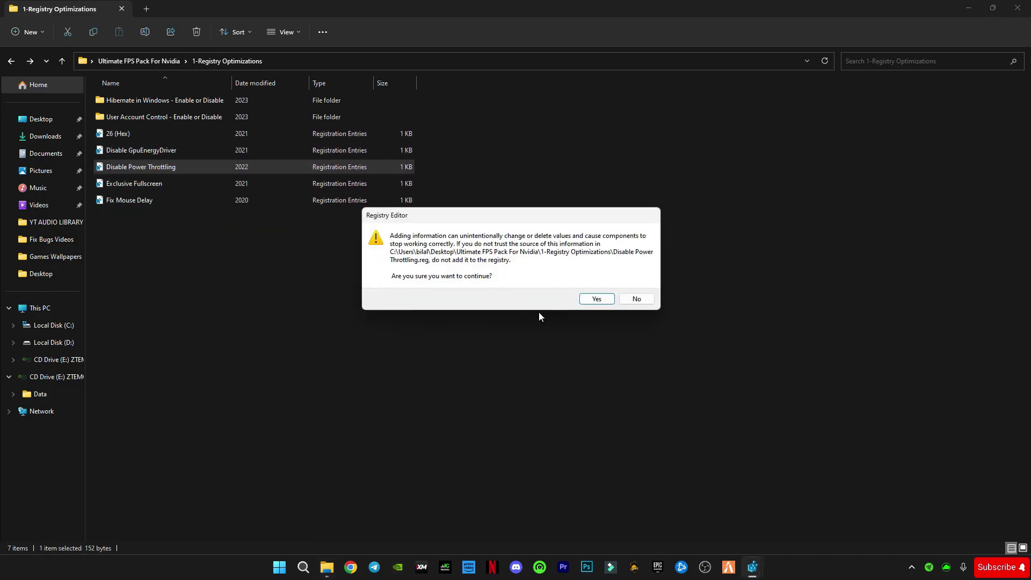
click(587, 297)
click(623, 289)
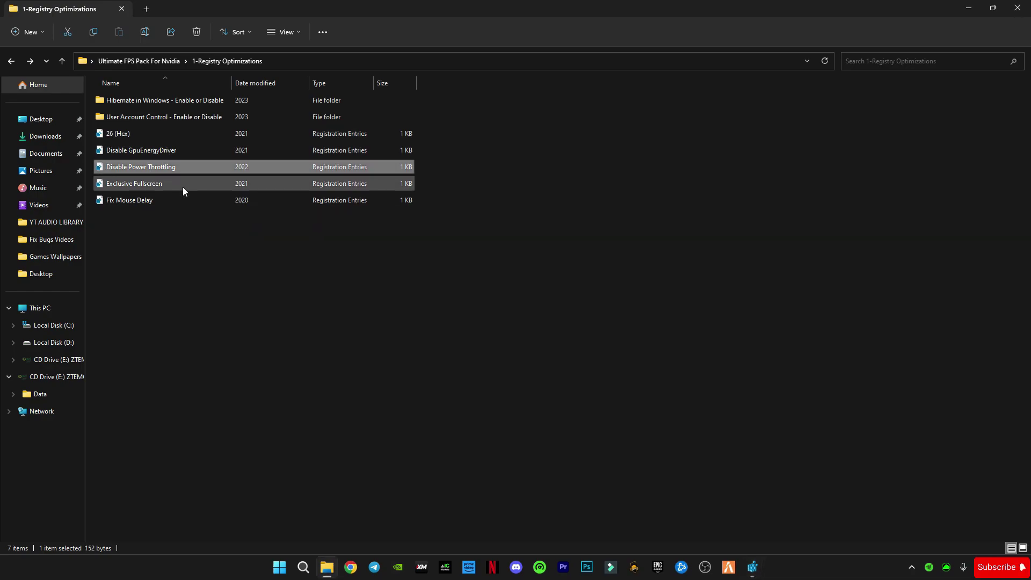
double_click(183, 185)
click(593, 299)
double_click(157, 204)
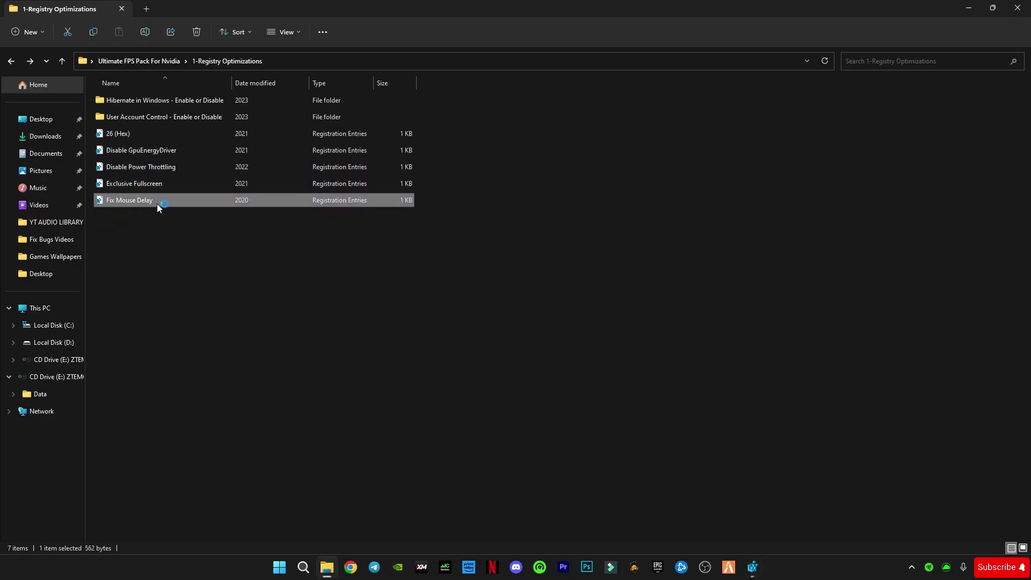
click(593, 297)
click(628, 285)
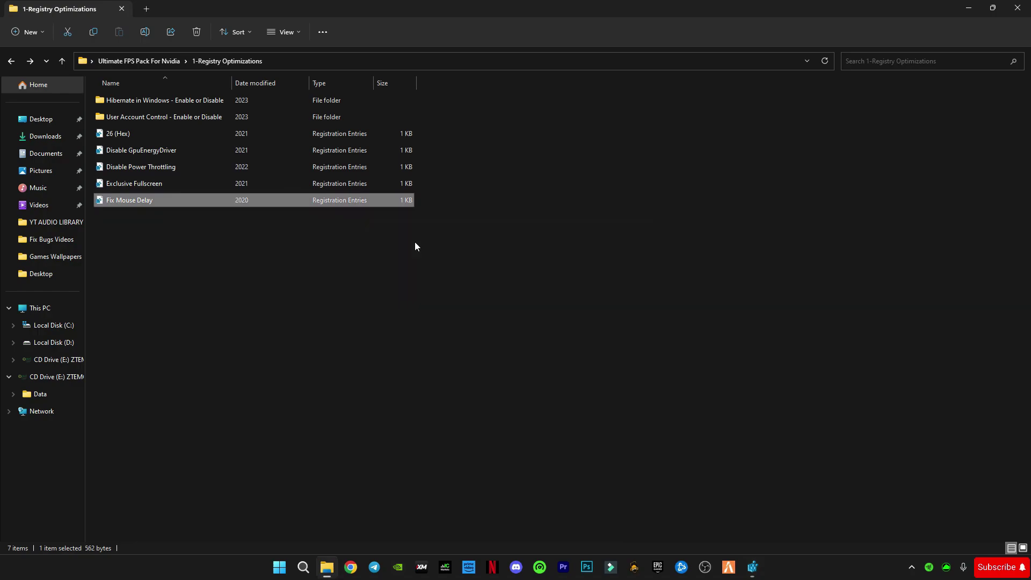
click(12, 61)
Run Clean Temporary Files.bat from 2-Batch Optimiztions to delete temp files, then close the console.
double_click(163, 116)
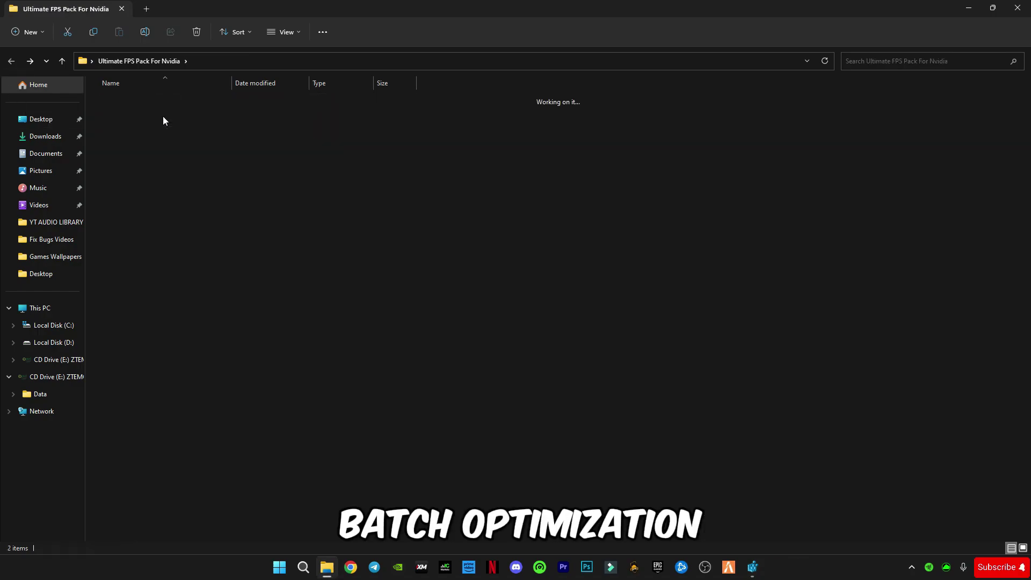
click(137, 103)
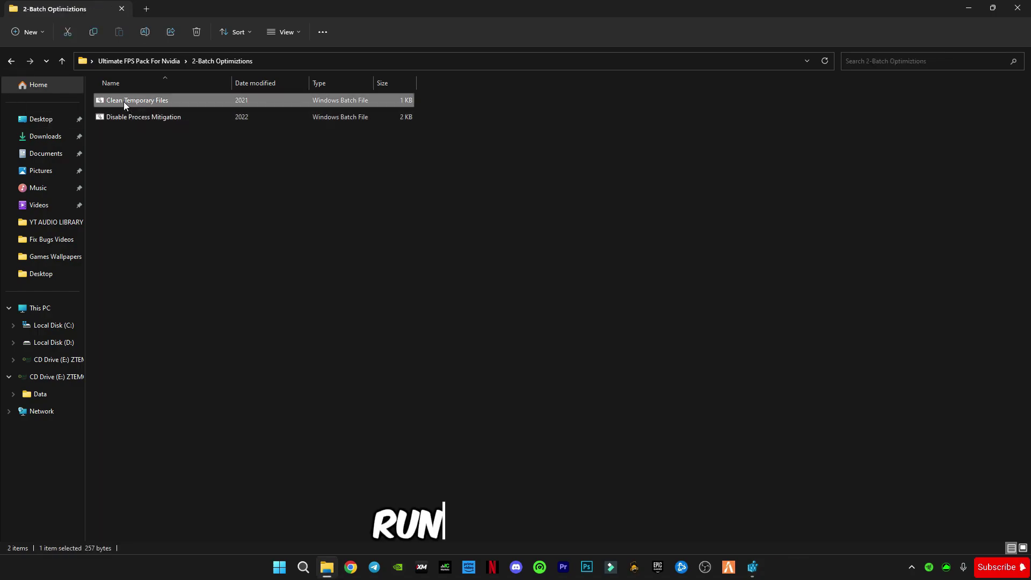
double_click(137, 97)
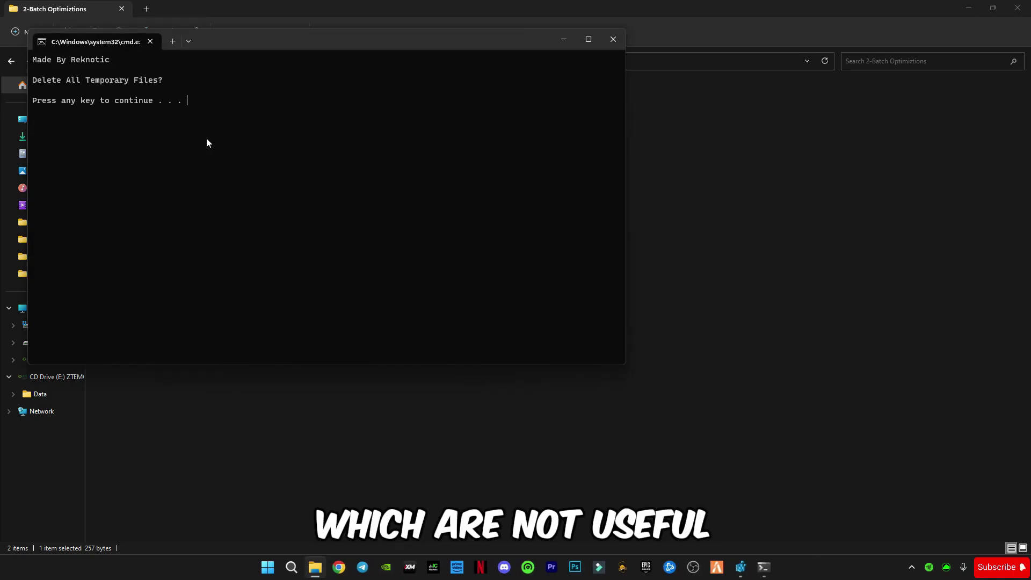
key(Return)
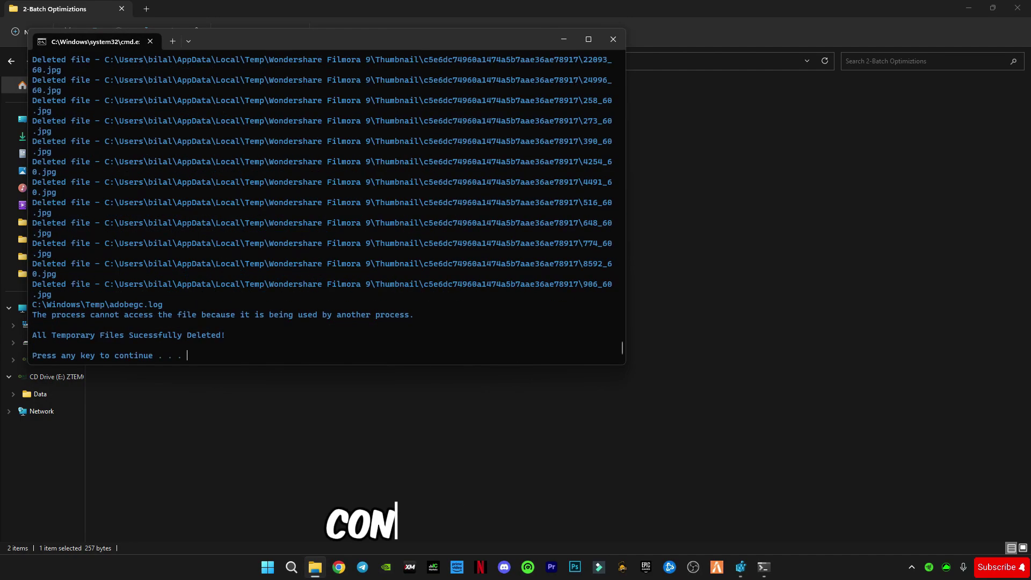
key(Return)
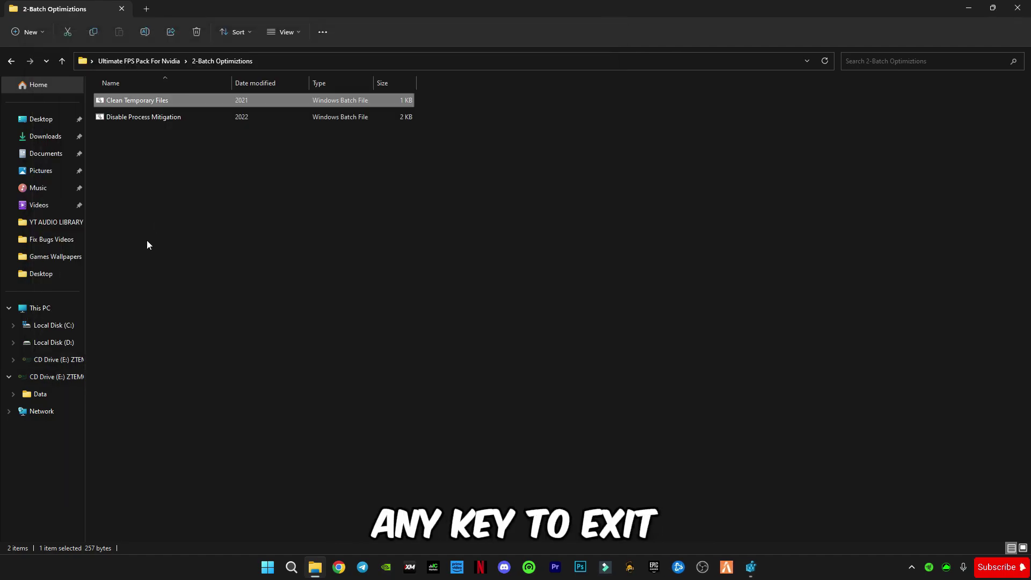
Launch DeviceCleanup.exe from 3-Device Cleanup and select all six non-present devices.
click(11, 61)
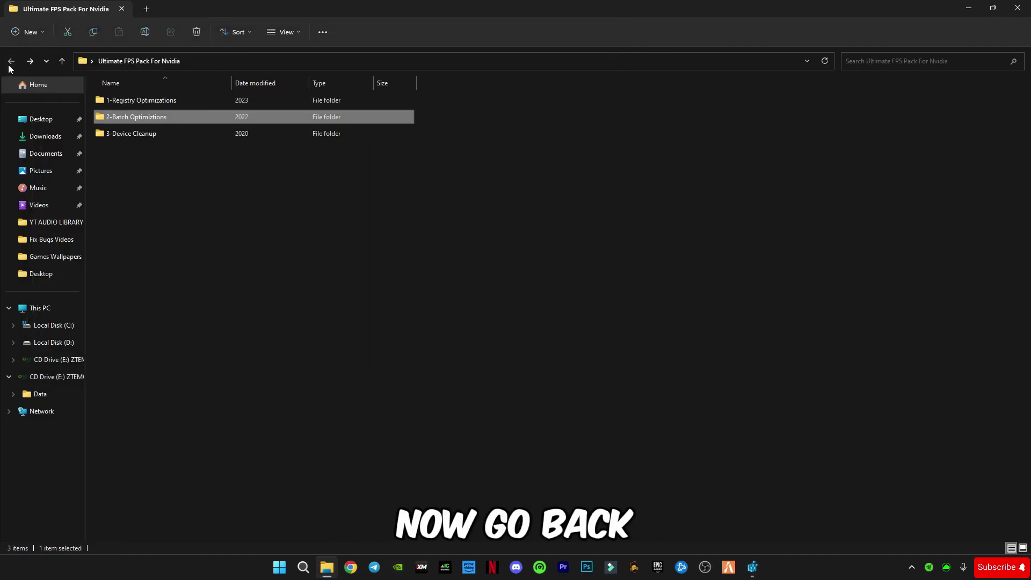
click(138, 134)
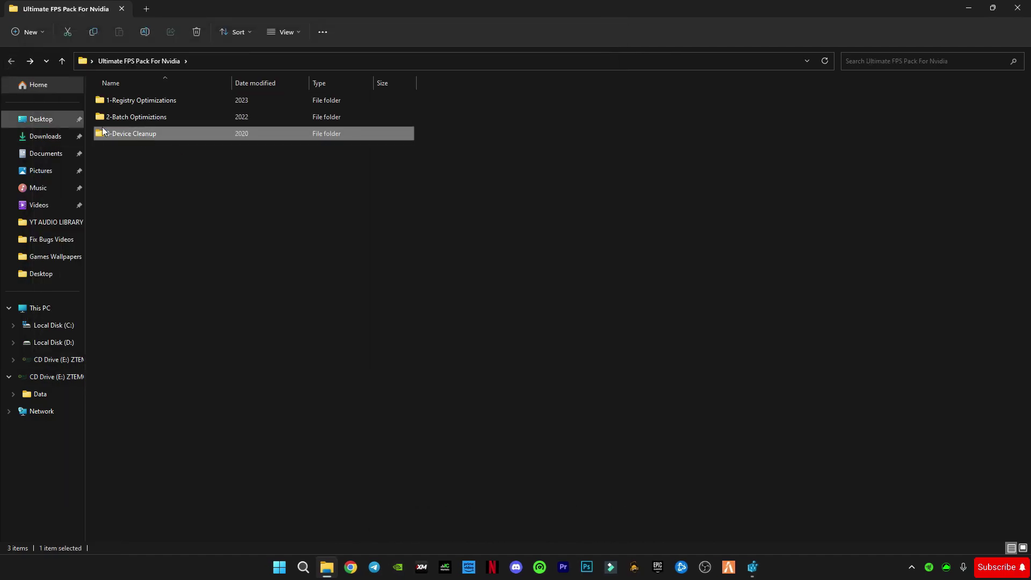
double_click(157, 135)
double_click(129, 100)
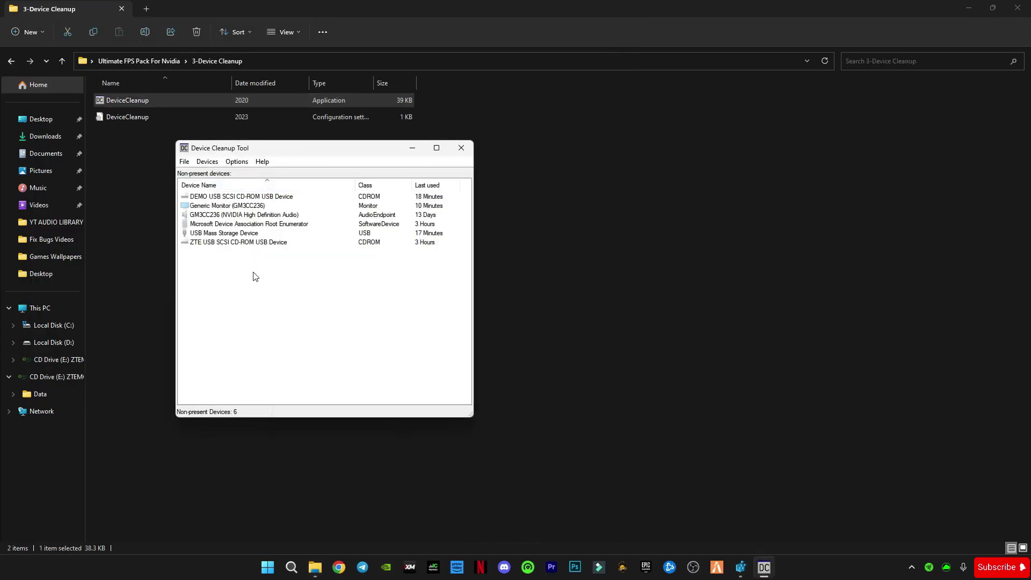
key(ctrl+a)
drag(291, 149, 400, 160)
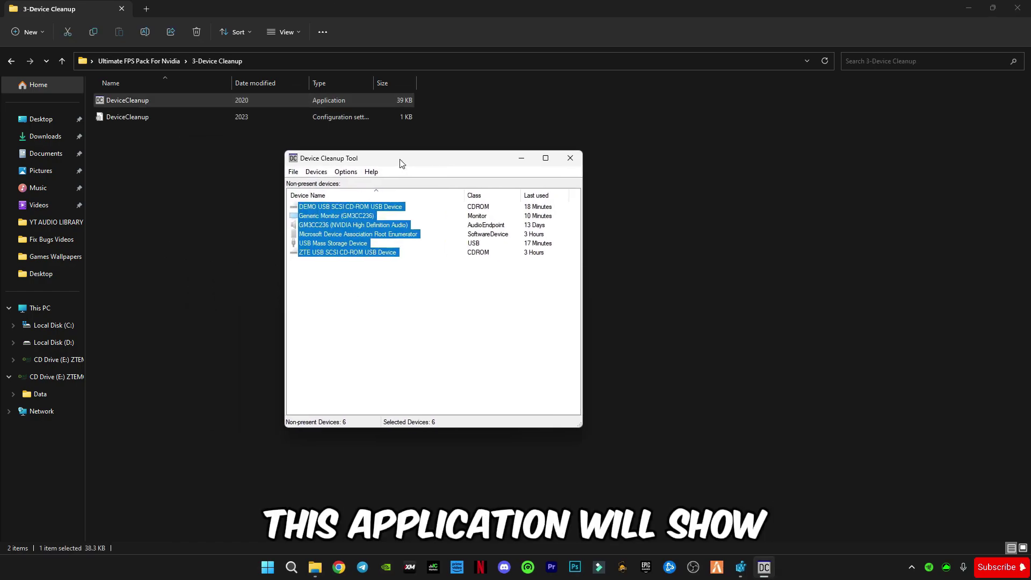